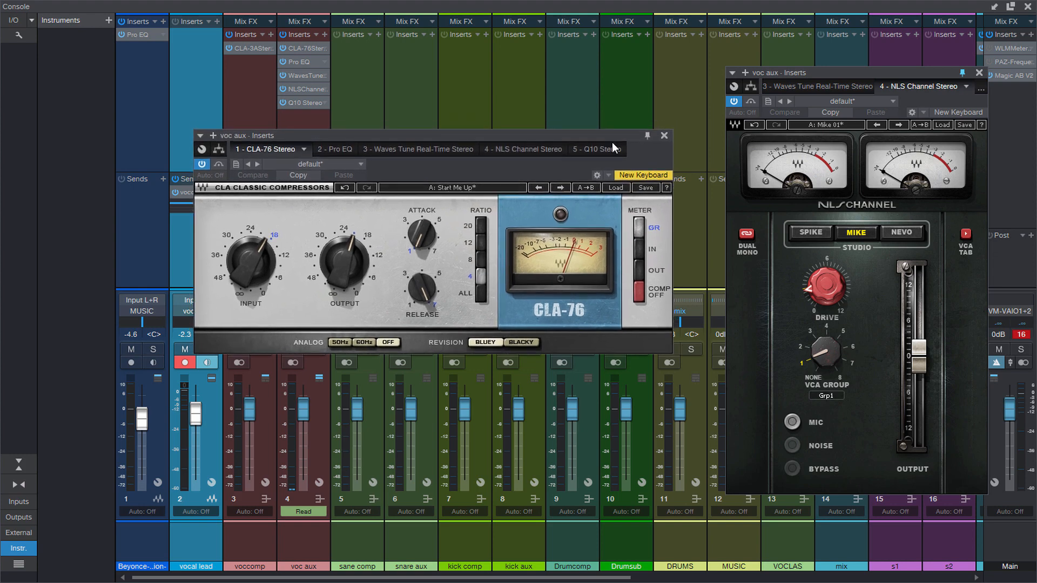
Close the NLS Channel and CLA-76 plug-in windows and the console, and reduce the height of the vocal lead track.
left_click(979, 72)
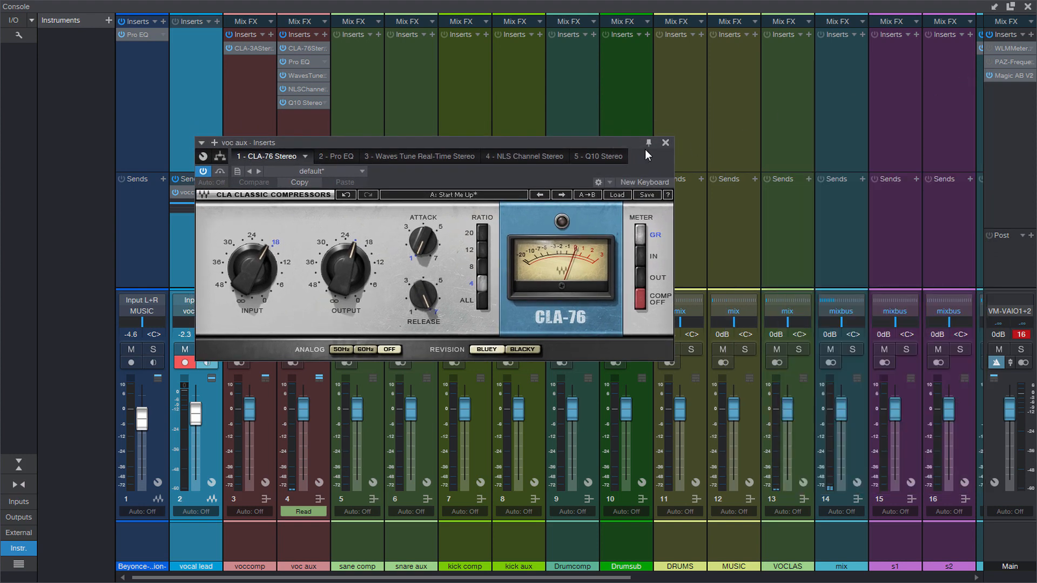
left_click(665, 142)
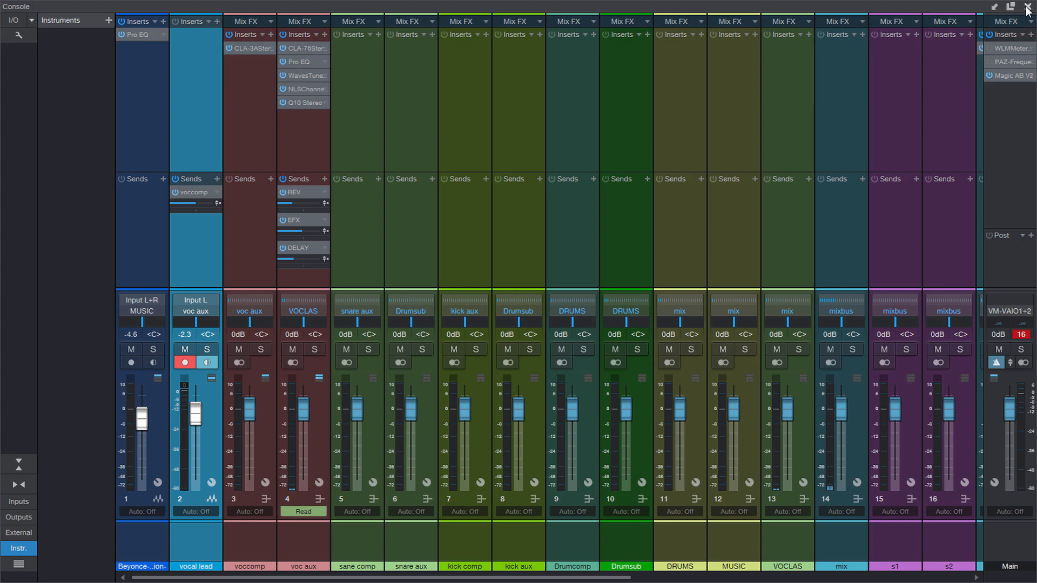
left_click(1027, 8)
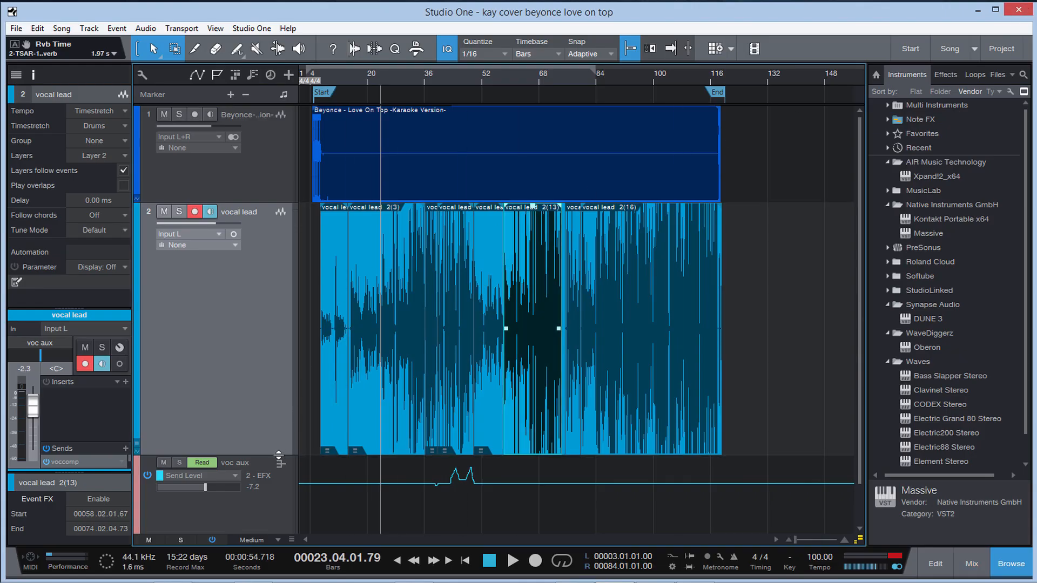
left_click_drag(279, 455, 282, 343)
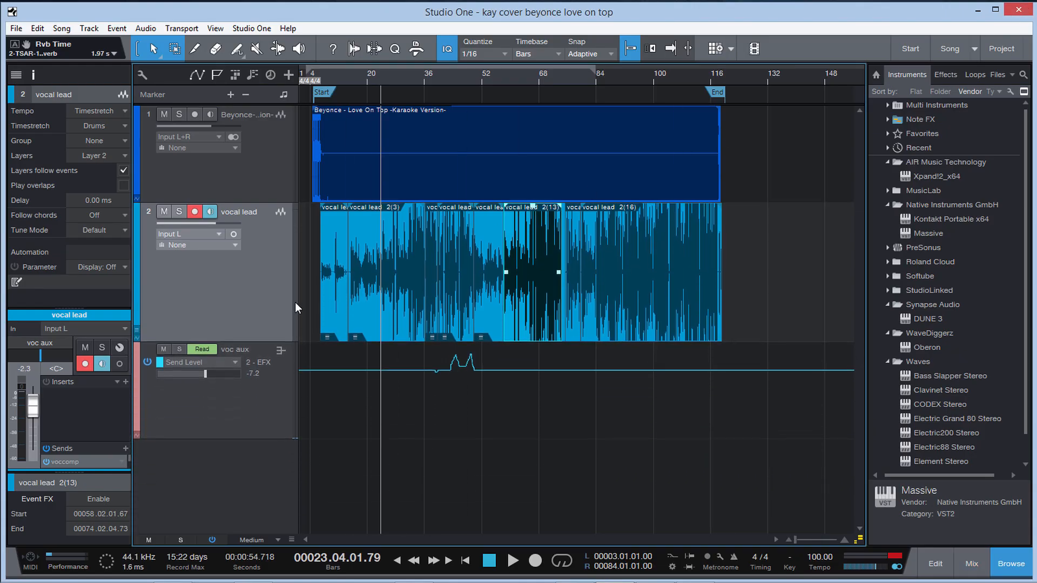
Open the CLA-76 compressor on the voc aux channel from the console, pin its window and move it clear of the channel's inserts.
left_click(971, 565)
mouse_move(552, 578)
left_mouse_down()
mouse_move(605, 580)
mouse_move(556, 577)
left_mouse_up()
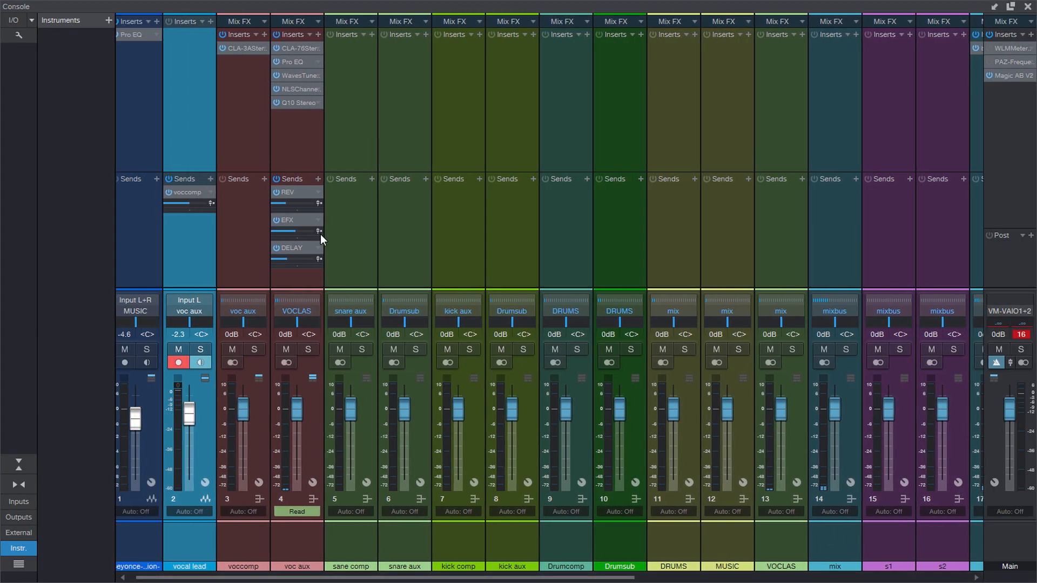
left_click(297, 47)
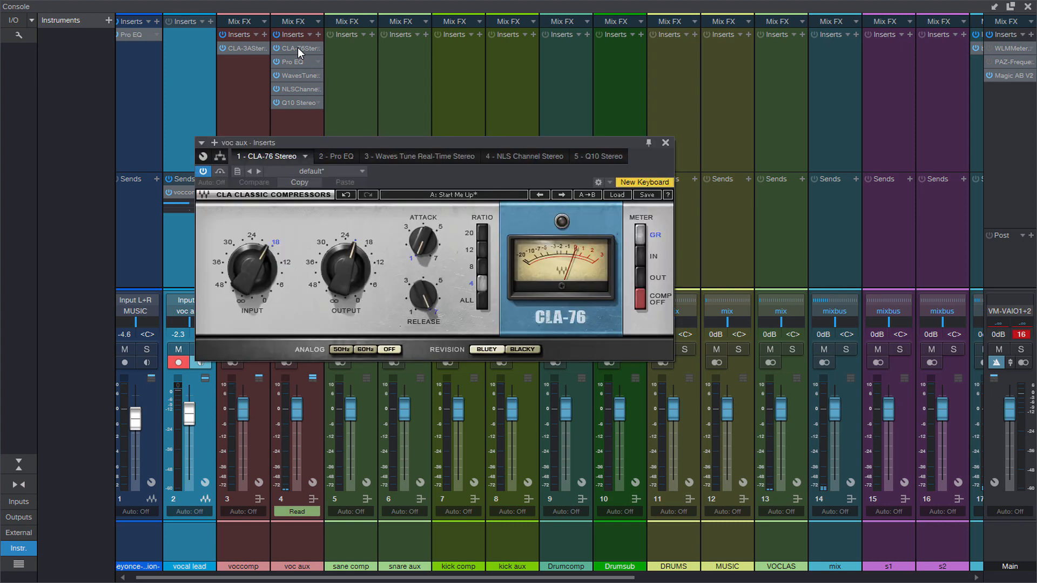
left_click(649, 144)
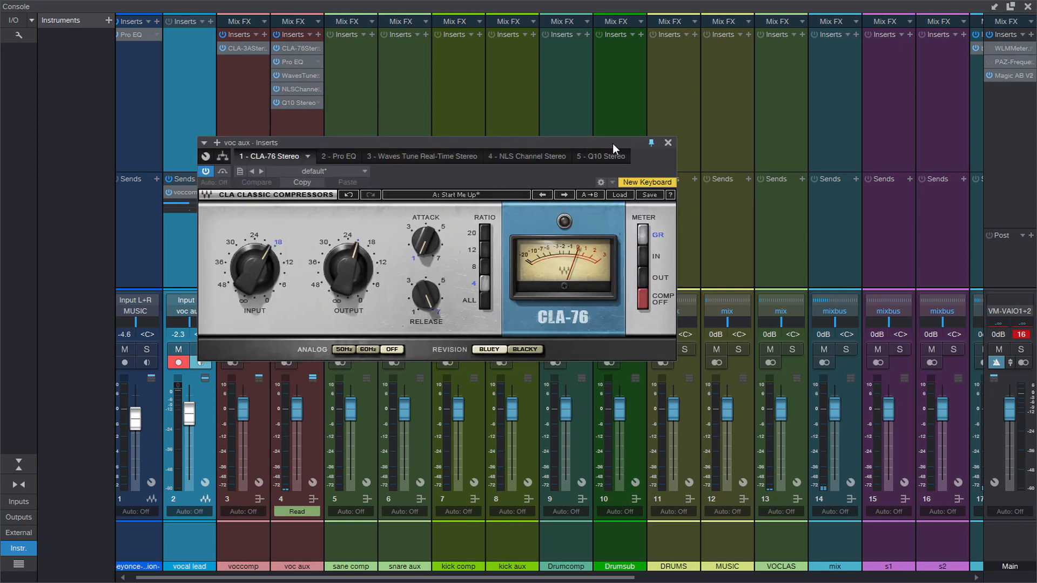
left_click_drag(610, 143, 798, 121)
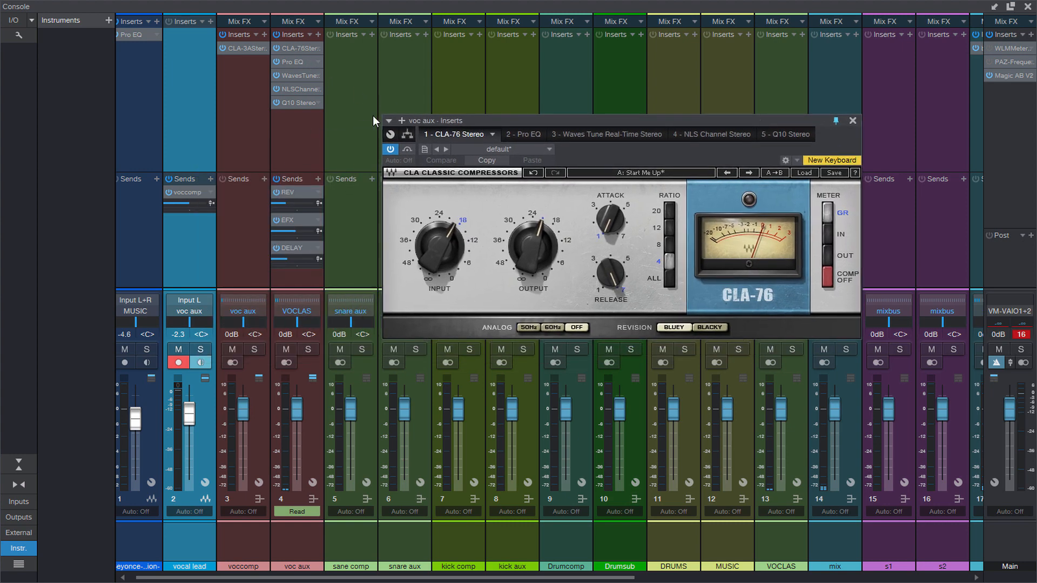
View the NLS Channel insert on voc aux, and close both plug-in windows and the console.
left_click(299, 89)
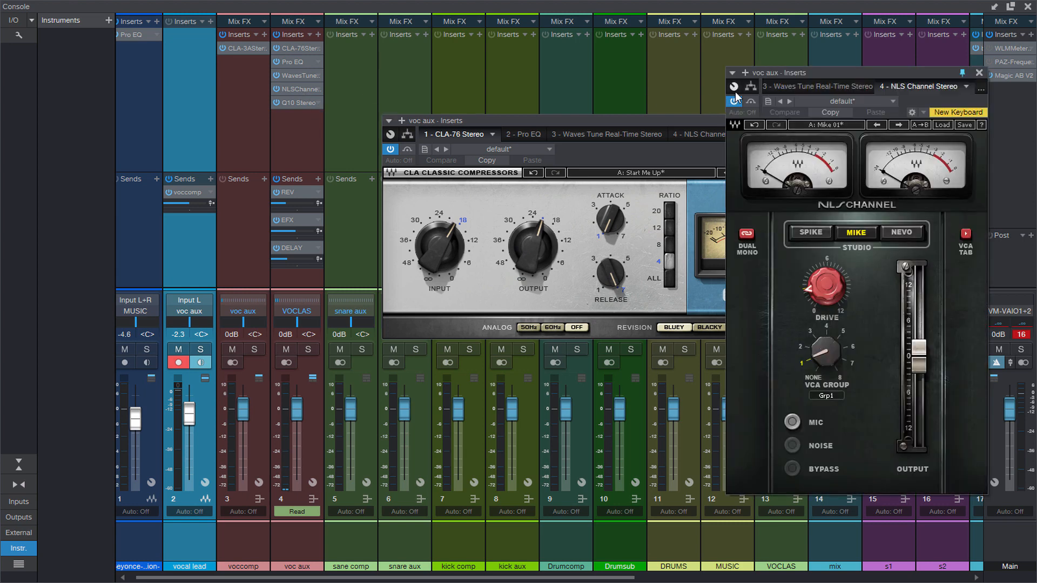
left_click(979, 73)
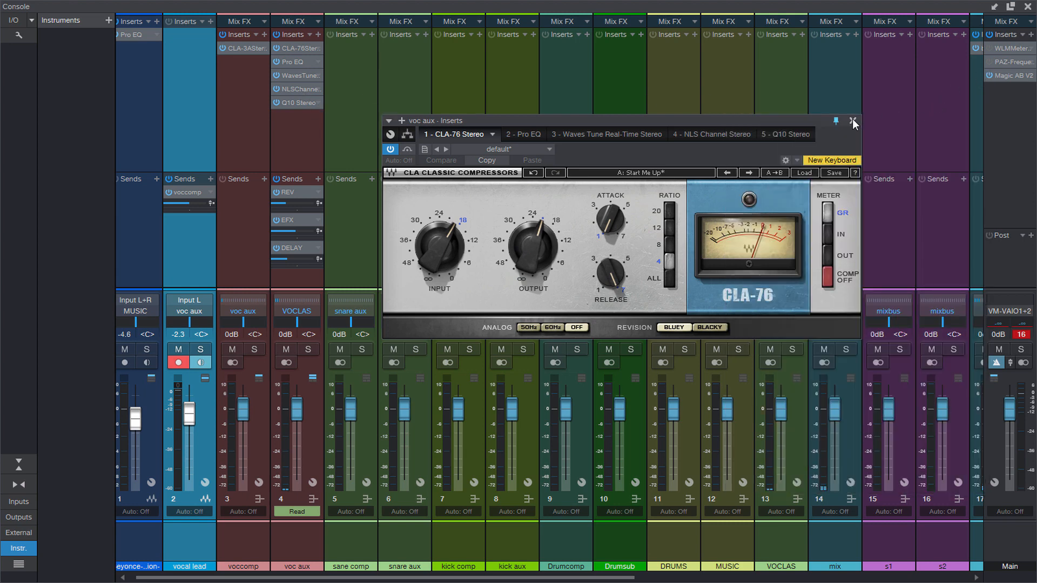
left_click(853, 120)
left_click(1026, 11)
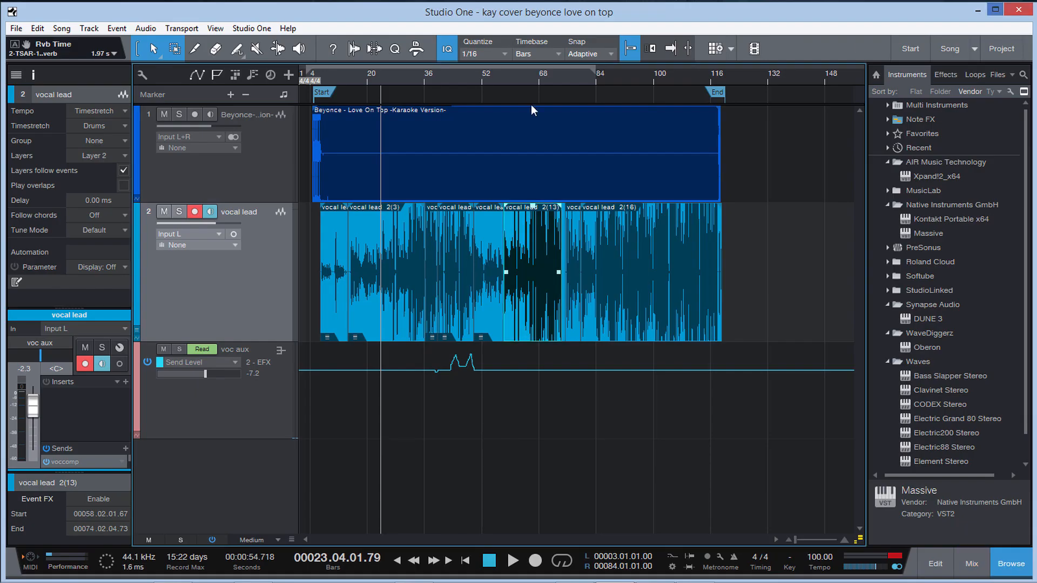
Open the Pro EQ on the Beyonce karaoke track and play the song from bar 5.
left_click(283, 177)
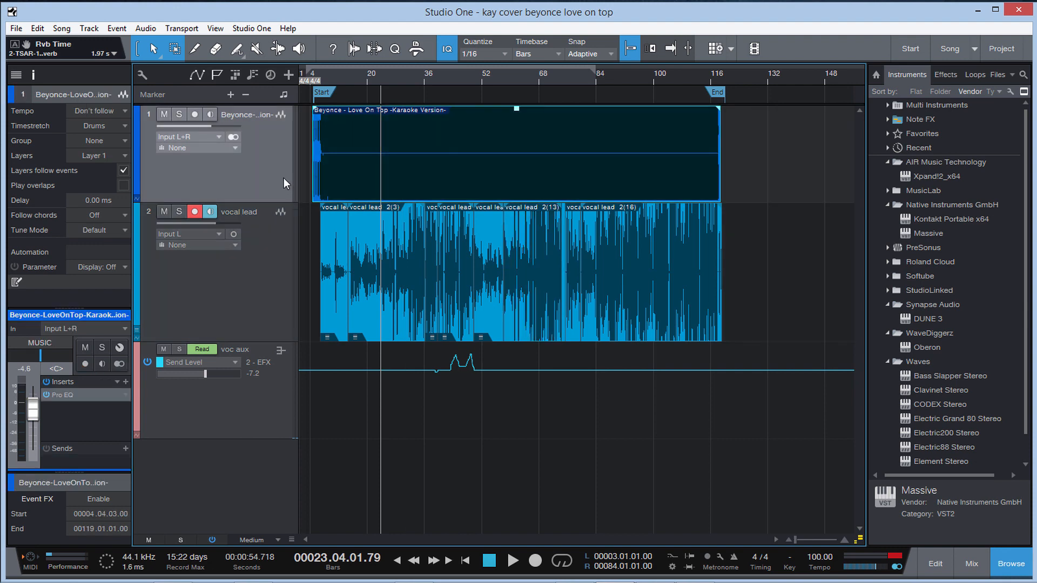
left_click(64, 394)
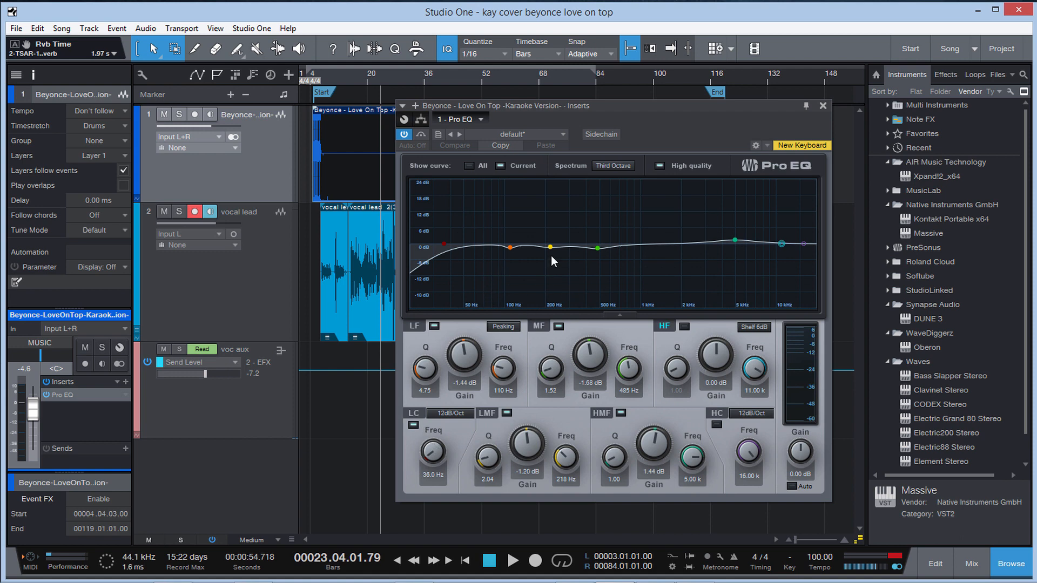
left_click(317, 80)
left_click(313, 78)
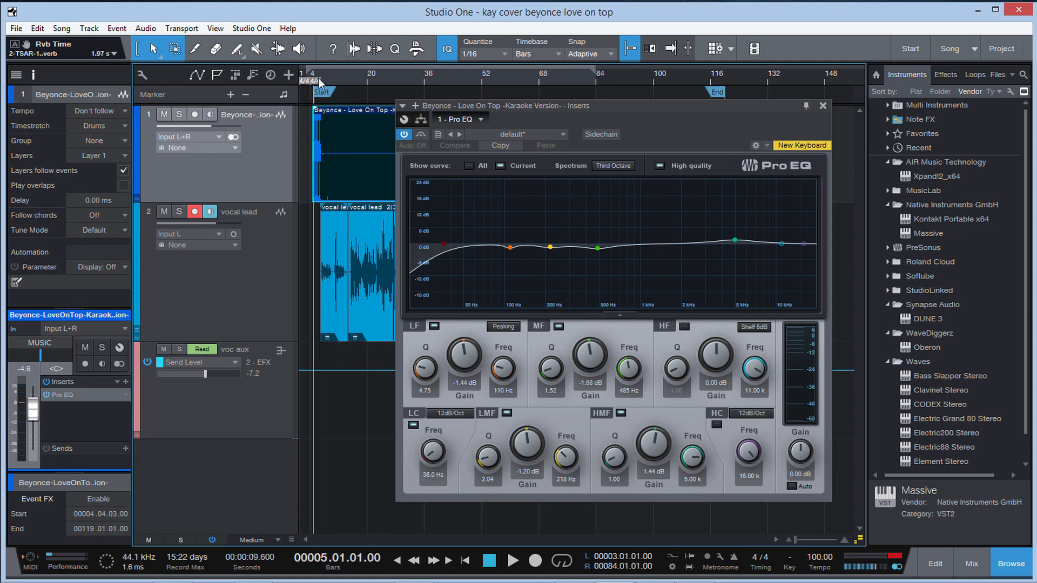
key("space")
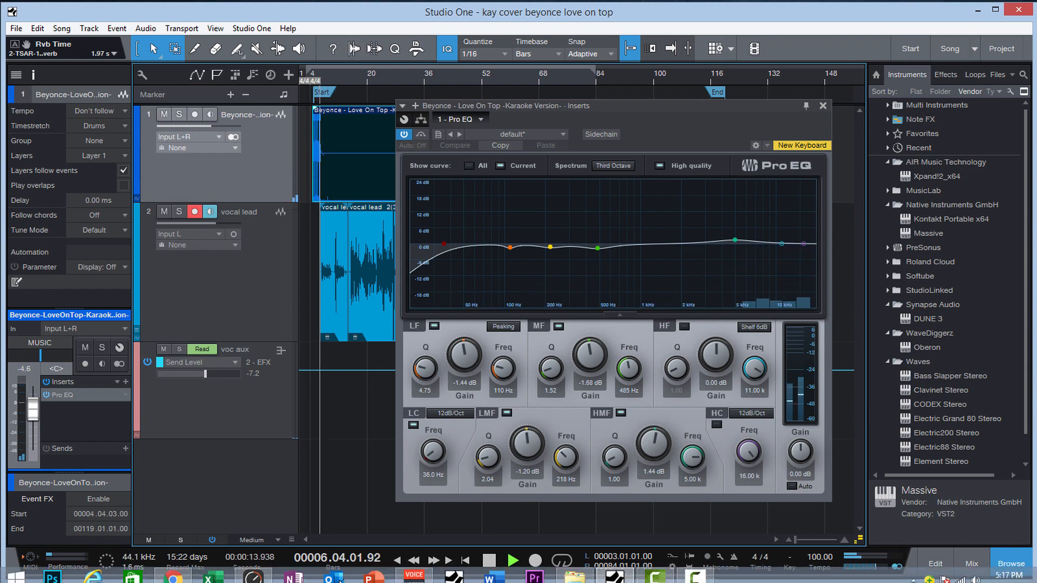
Switch to RME TotalMix FX, raise the Main output to -14.0, and return to Studio One, closing the Pro EQ window.
left_click(611, 572)
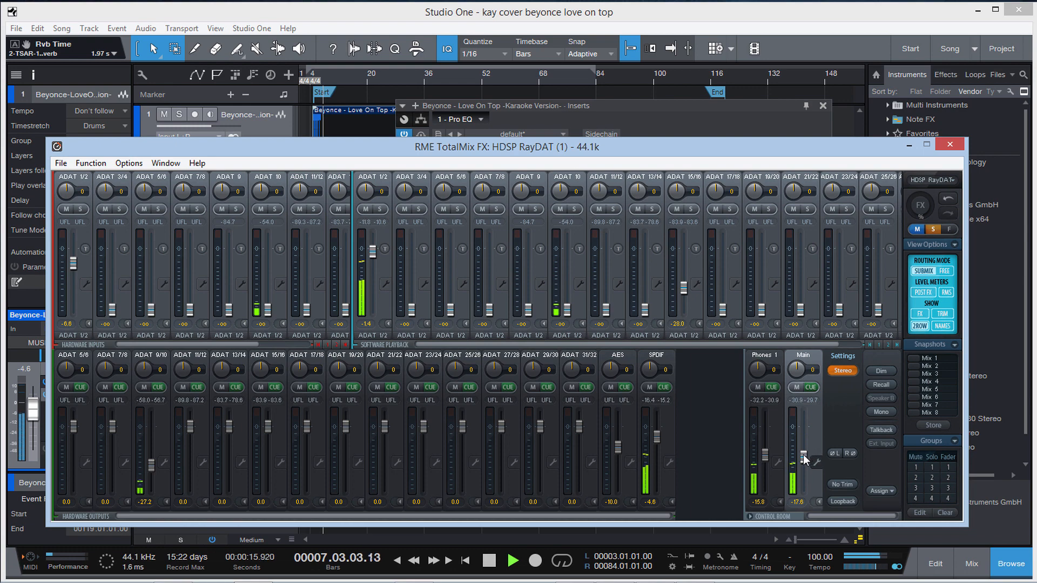
left_click_drag(803, 456, 804, 451)
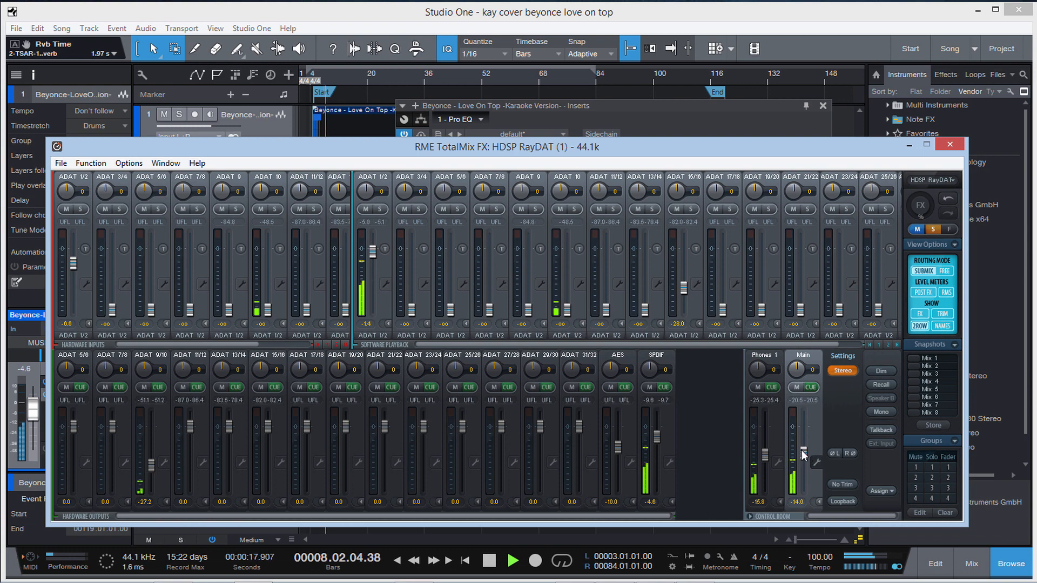
left_click(910, 145)
left_click(821, 107)
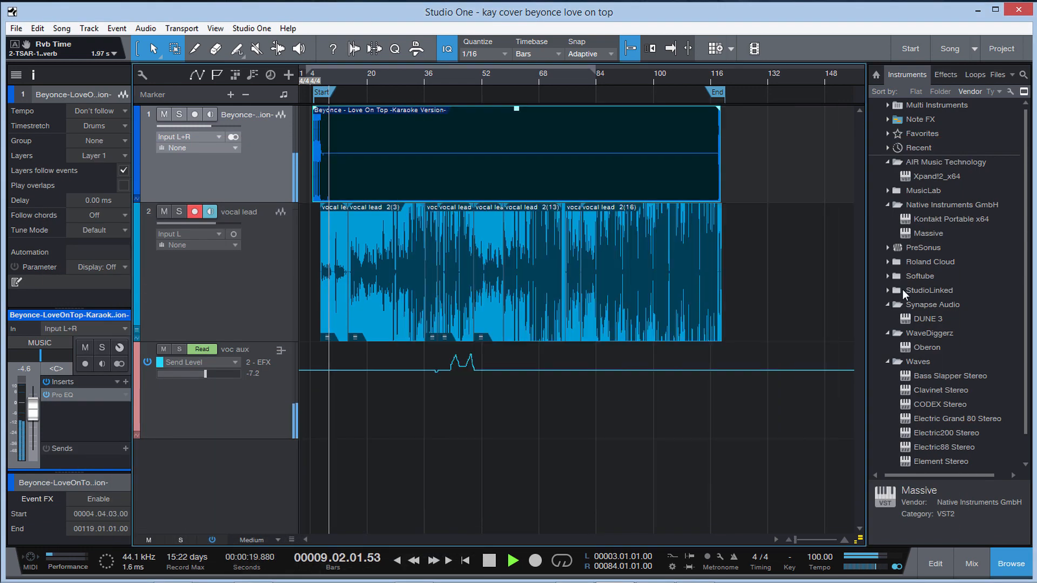
Add the L2 Stereo limiter to the karaoke track's inserts in the console.
left_click(971, 564)
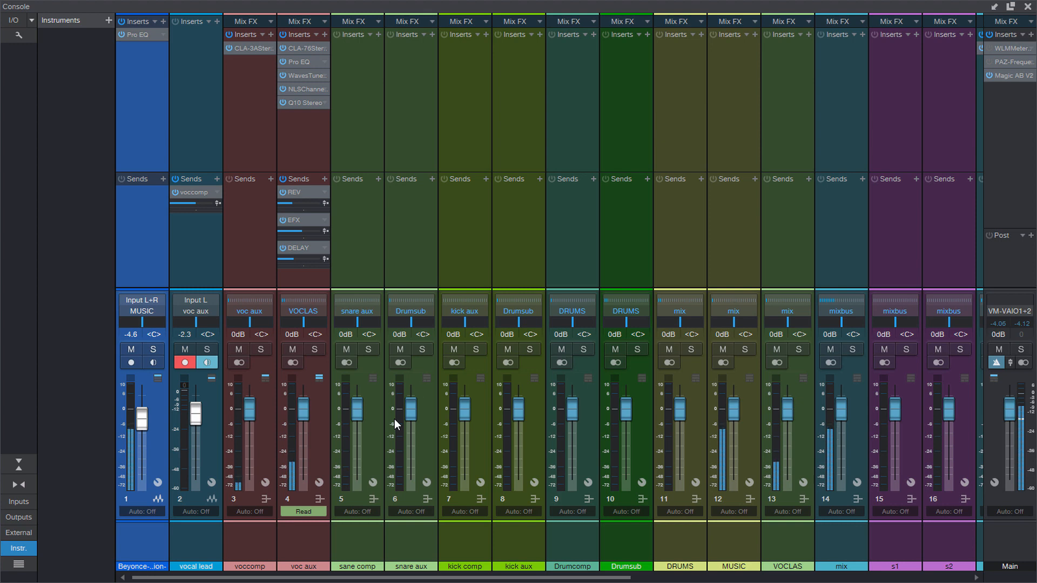
left_click_drag(576, 578, 463, 535)
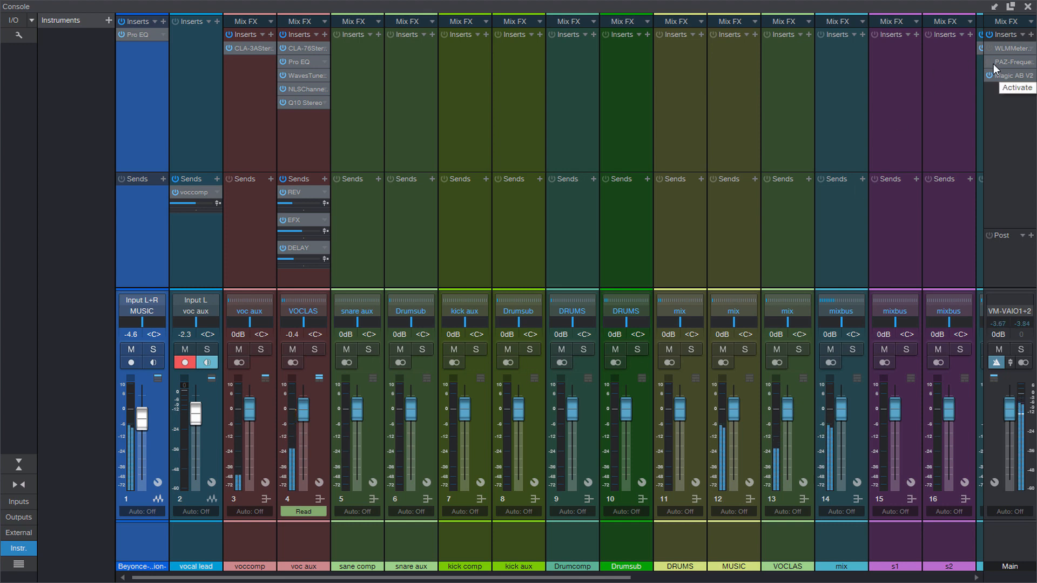
left_click(162, 22)
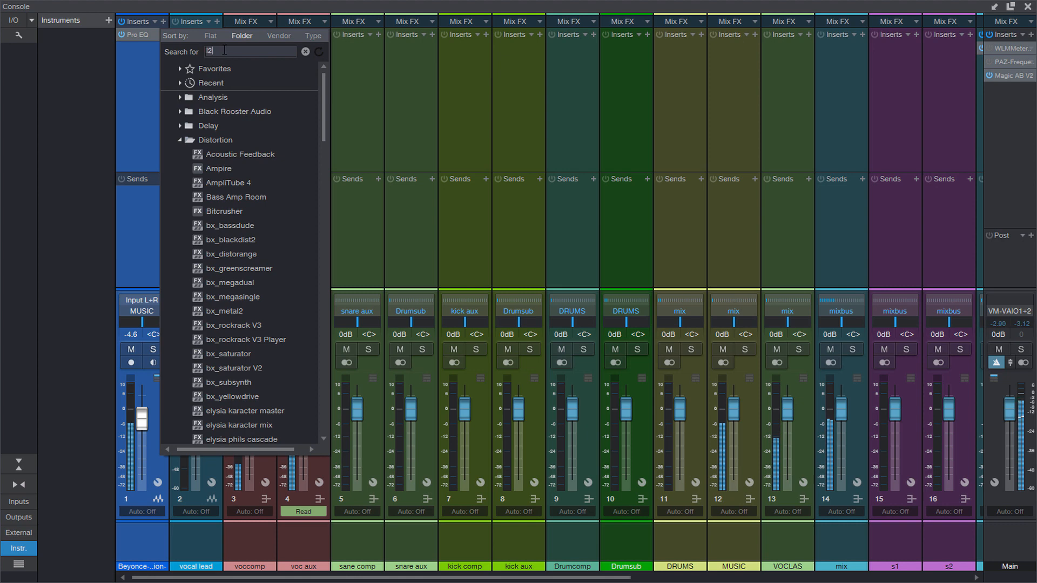
type("l2")
left_click(209, 97)
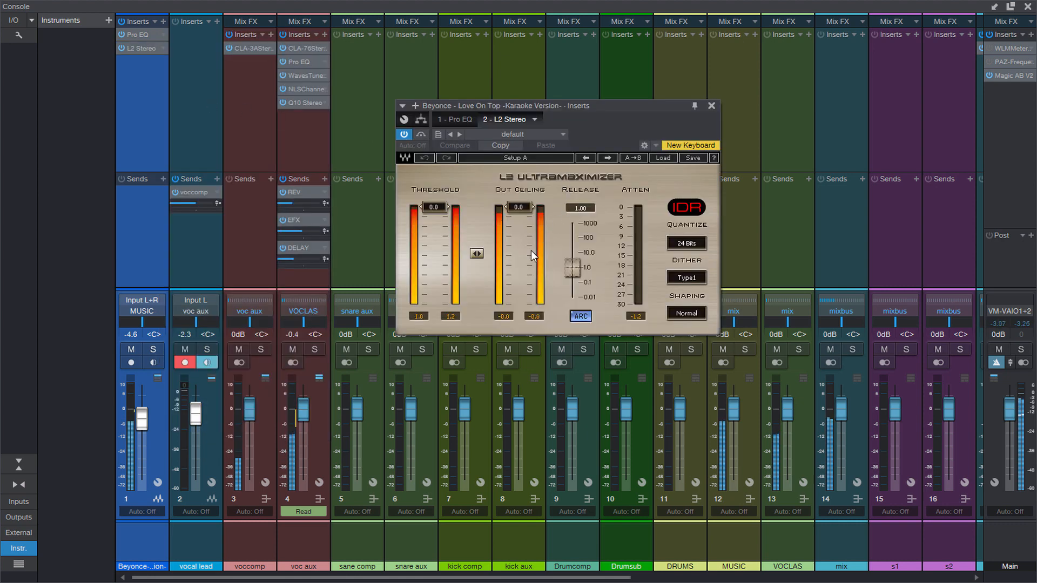
Set the L2 limiter's threshold to -0.9 and its out ceiling to -1.3, and close its window.
left_click_drag(524, 208, 524, 210)
left_click_drag(480, 251, 480, 255)
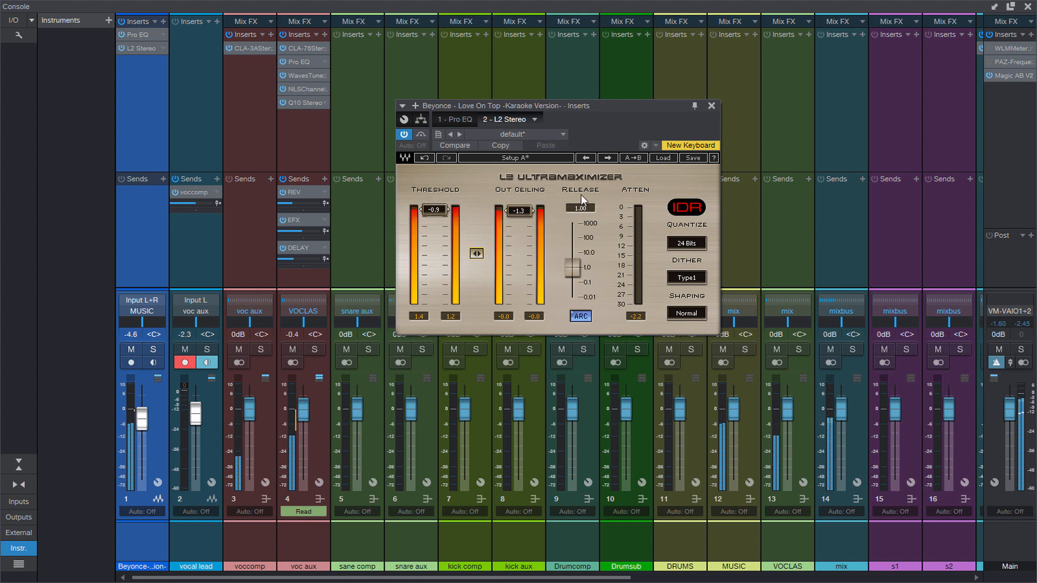
left_click(711, 105)
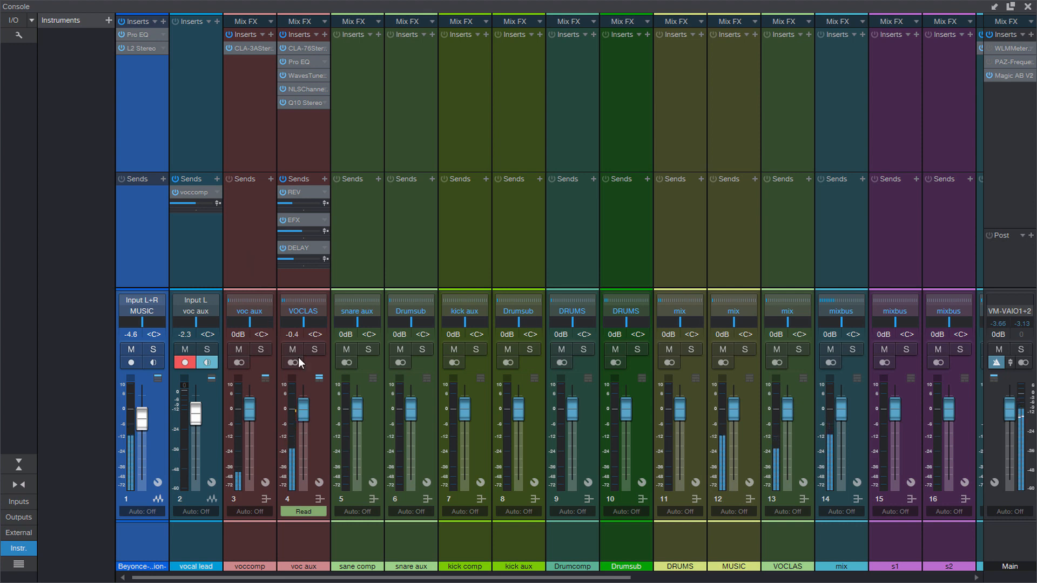
Examine the NLS Channel's drive setting on voc aux, and close the plug-in window and the console.
left_click(303, 90)
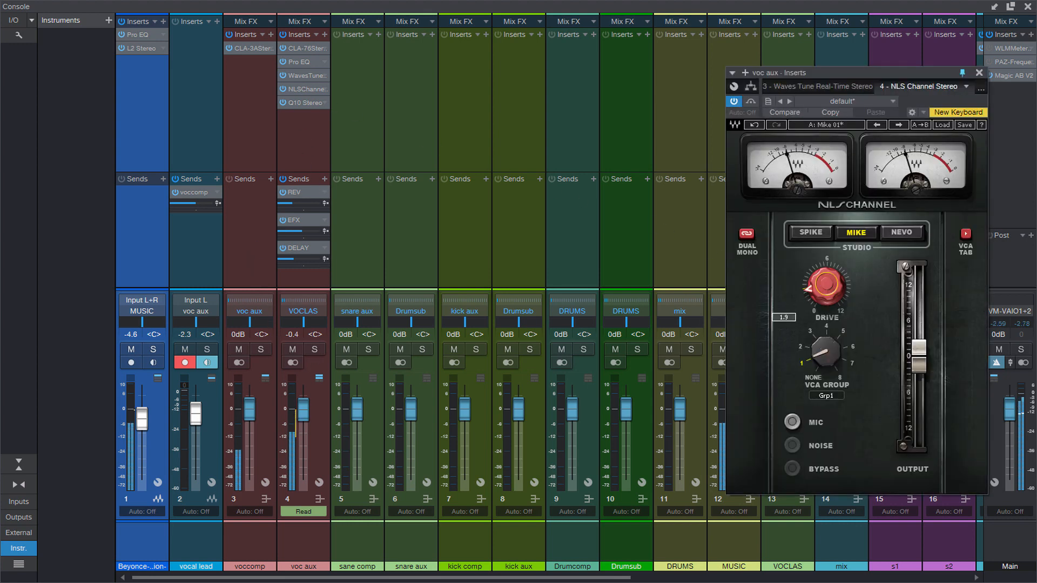
left_click(978, 73)
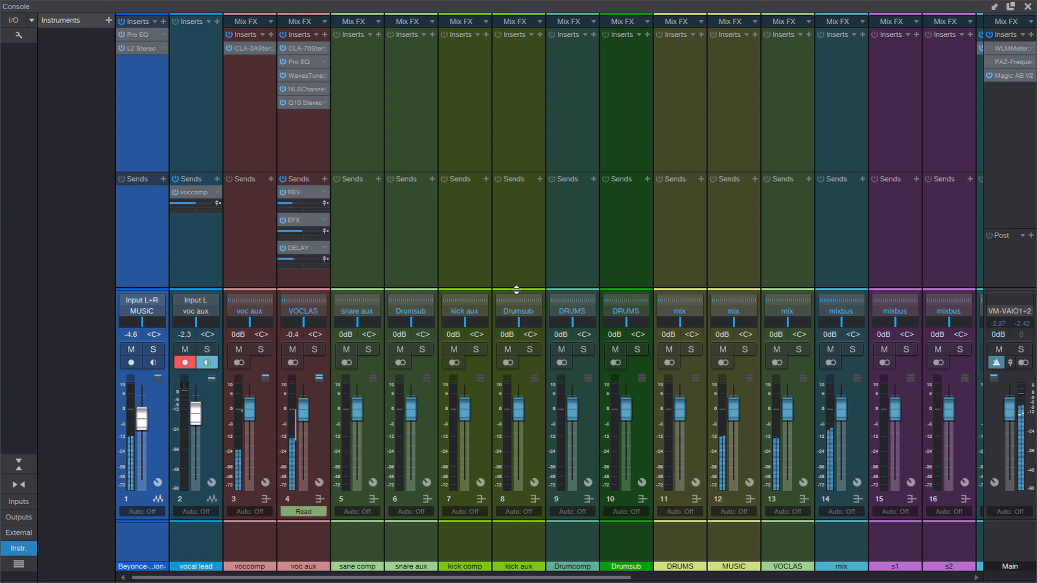
left_click(1026, 5)
Solo the Beyonce karaoke track and place the playback cursor at bar 12.
left_click(265, 258)
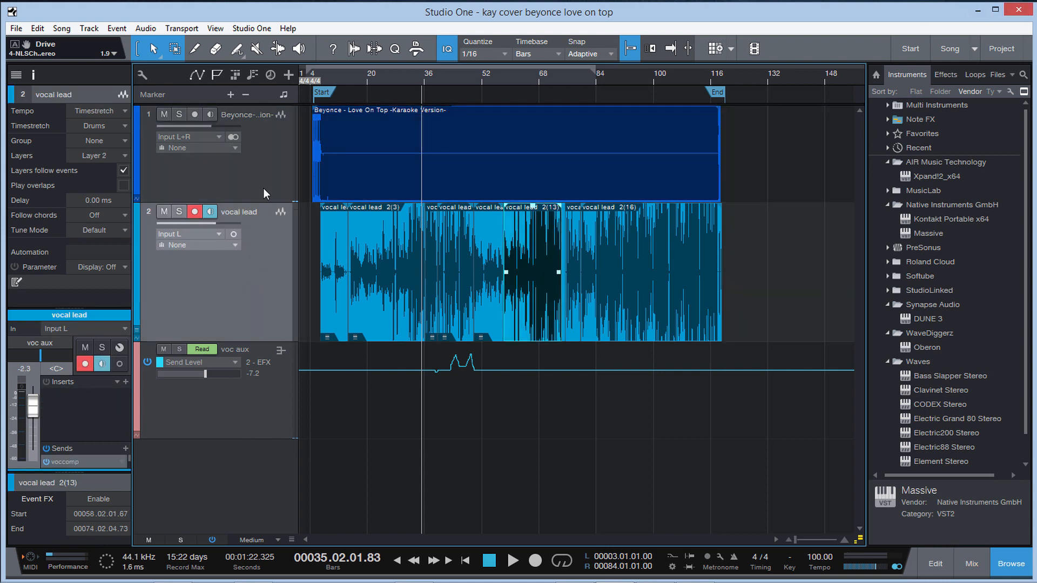
left_click(263, 187)
left_click(261, 259)
left_click(248, 173)
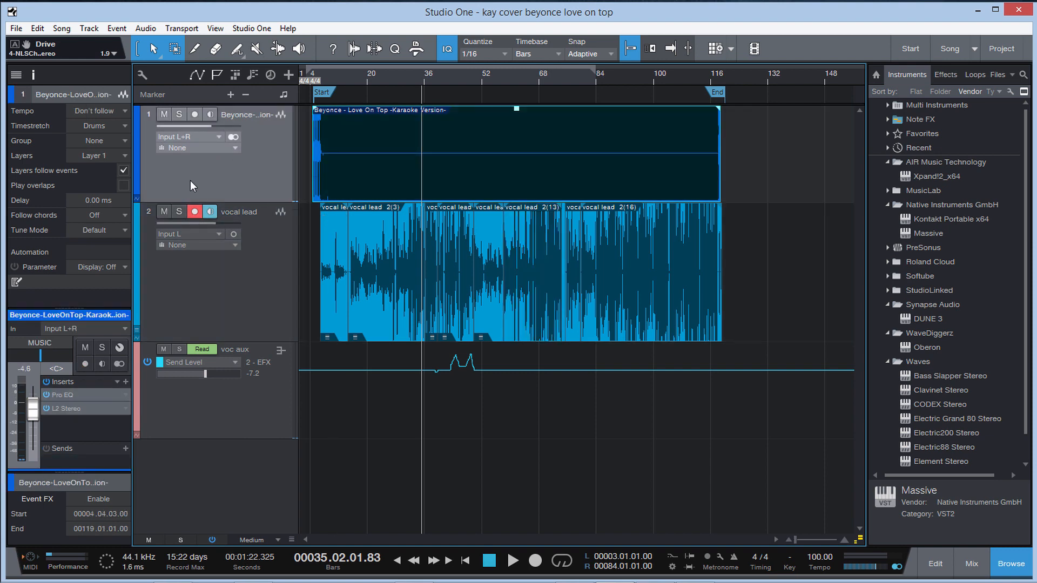
left_click(179, 114)
left_click(338, 73)
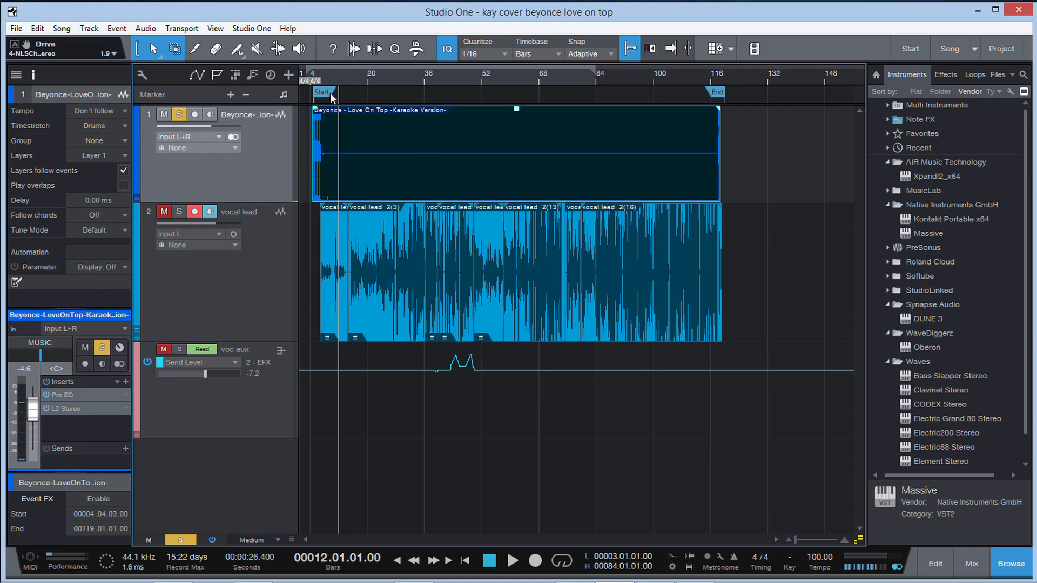
Solo the voccomp channel in the console so the vocal chain plays along with the karaoke track.
left_click(245, 297)
left_click(972, 563)
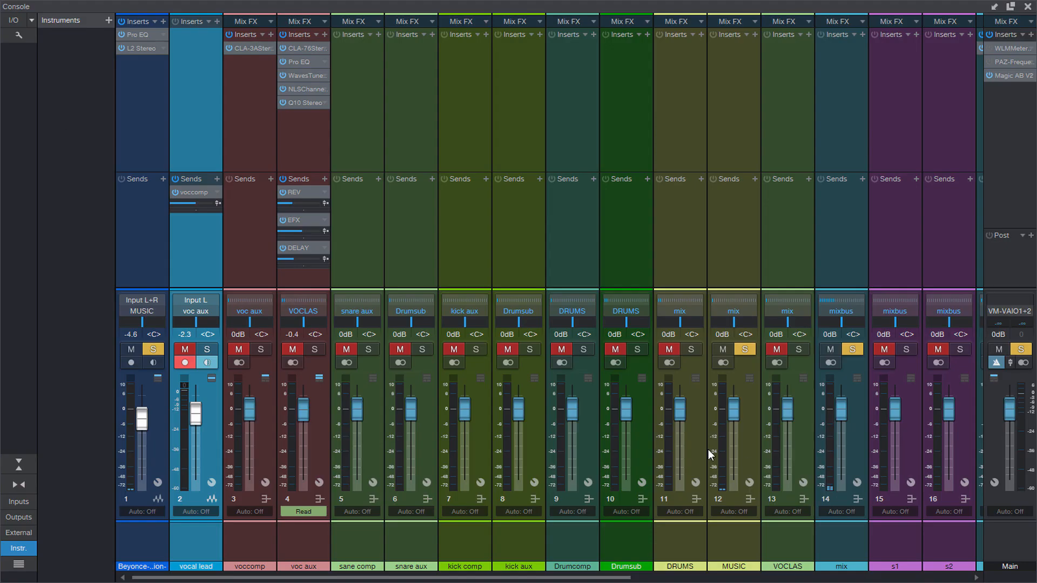
left_click(264, 348)
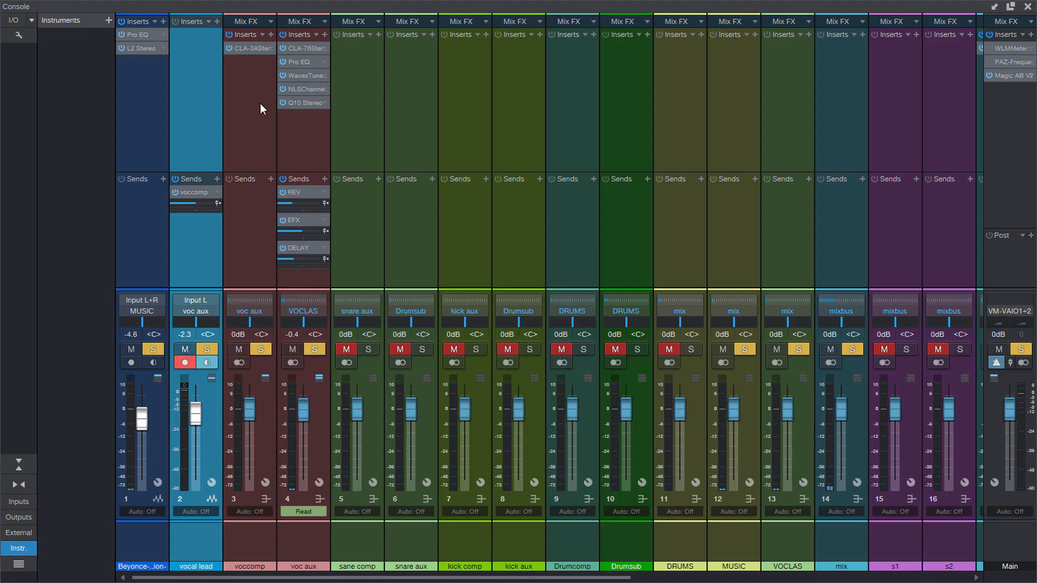
Bypass all inserts and sends on the voc aux channel.
left_click(283, 48)
left_click(282, 179)
left_click(282, 62)
Close the console and start playback near the beginning of the vocal lead track.
left_click(1028, 7)
left_click(335, 83)
key("space")
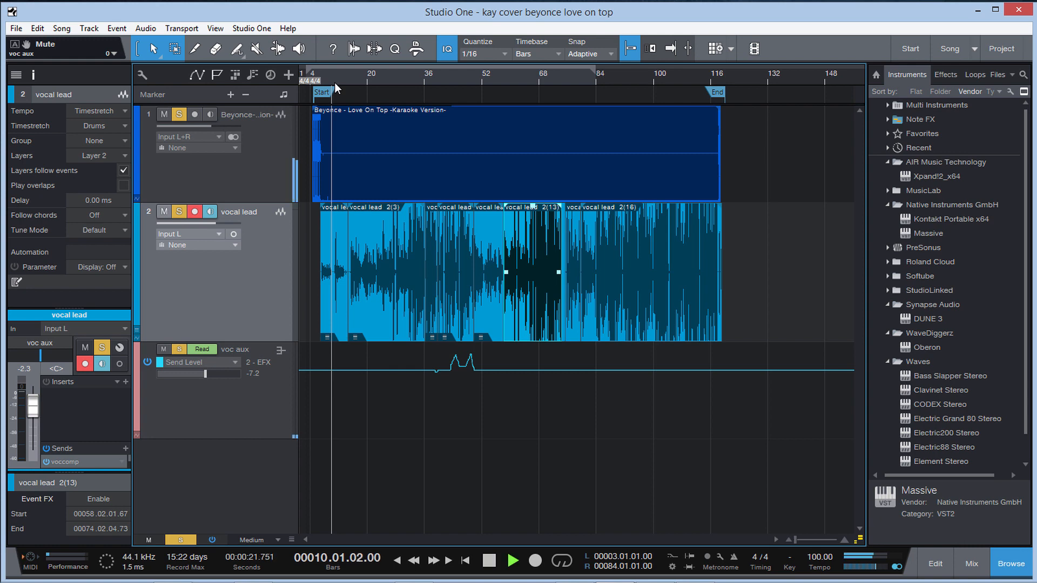
Bypass the Pro EQ and L2 Stereo inserts on the karaoke track during playback, and bring up the console.
left_click(278, 171)
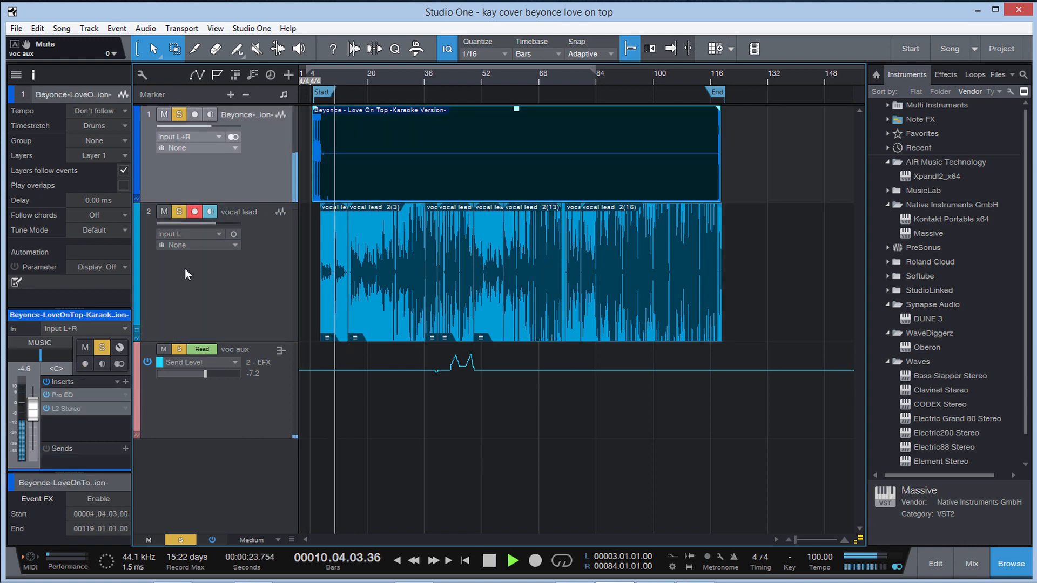
left_click(46, 395)
left_click(47, 409)
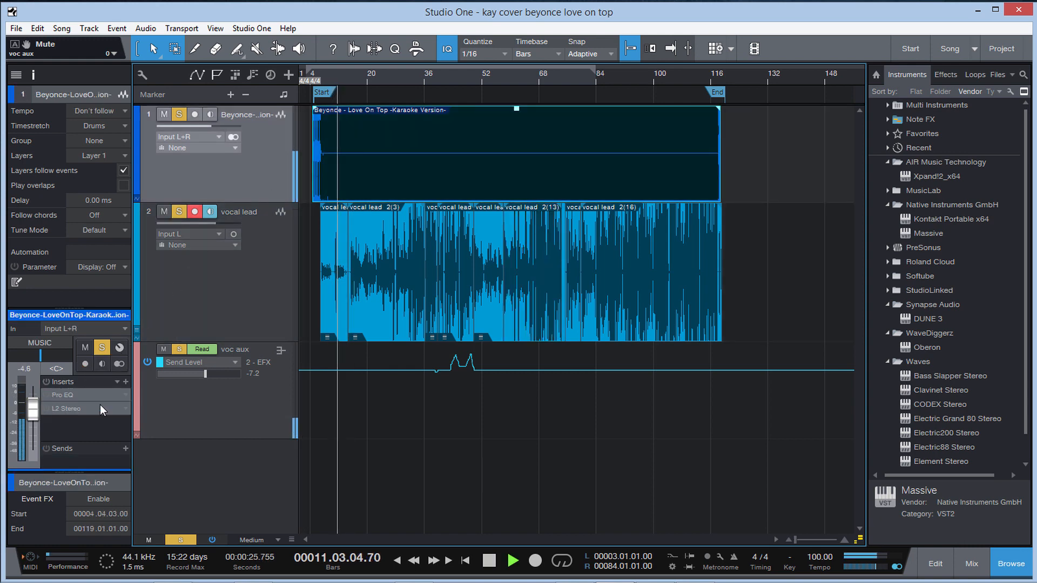
left_click(976, 567)
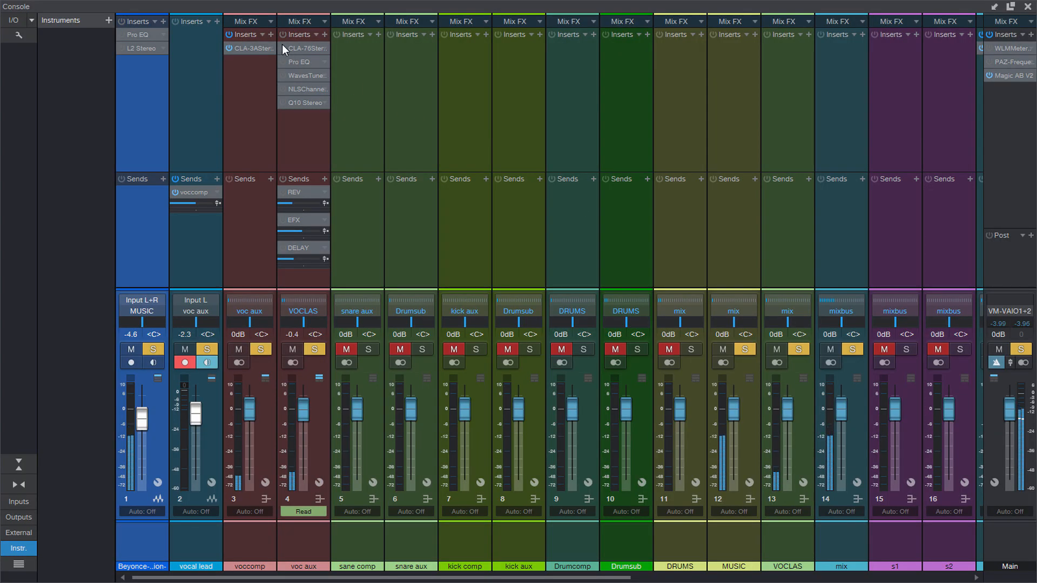
Stop playback outside the console and reactivate the Pro EQ insert on the karaoke track.
left_click(1028, 6)
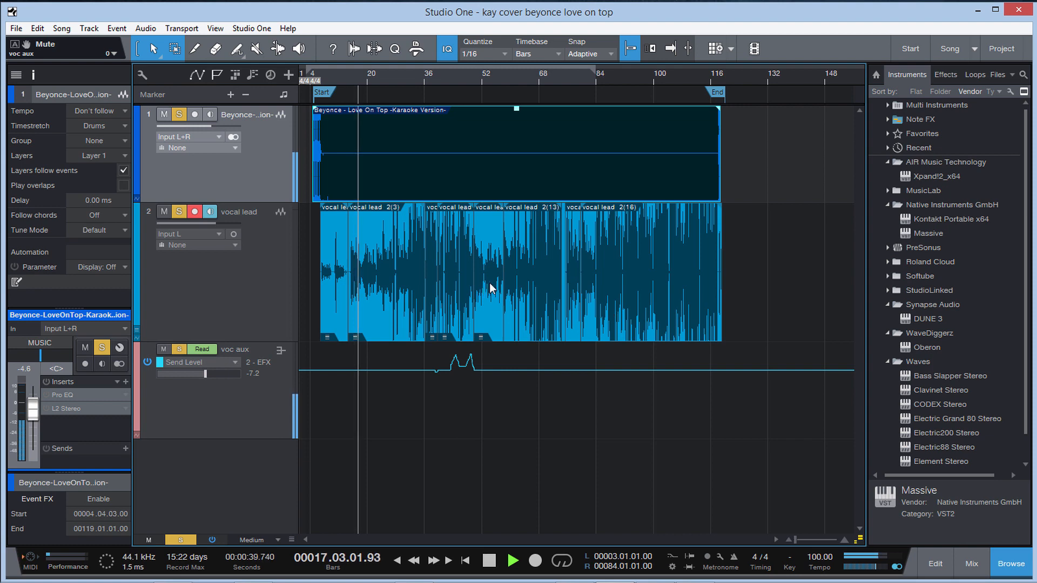
key("space")
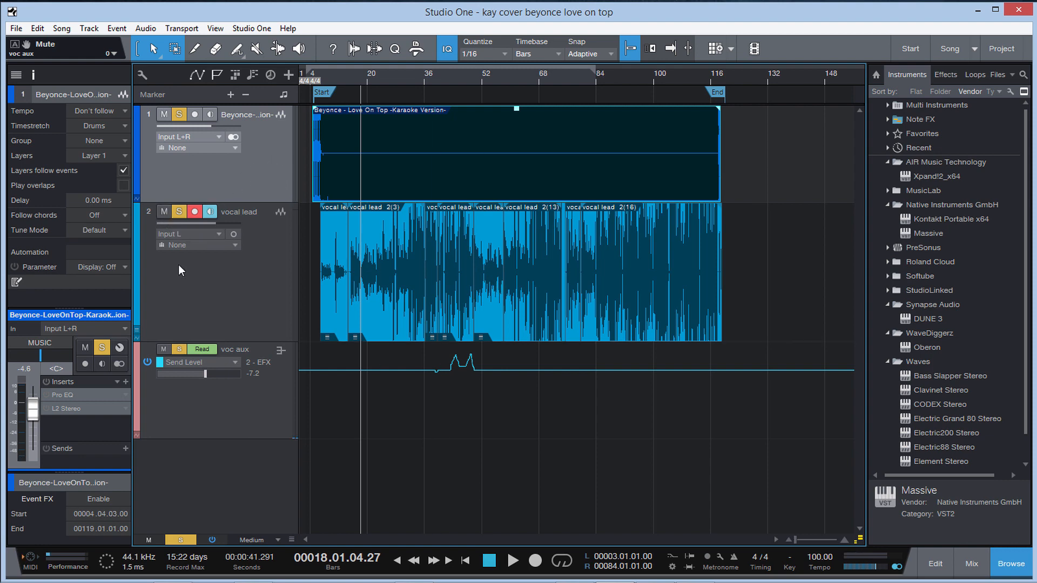
double_click(64, 395)
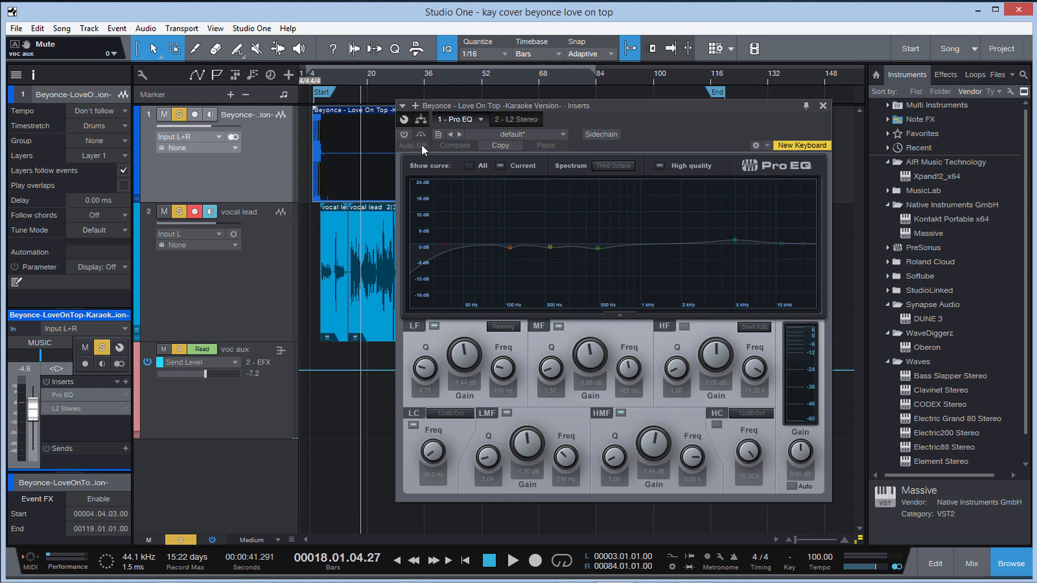
left_click(404, 135)
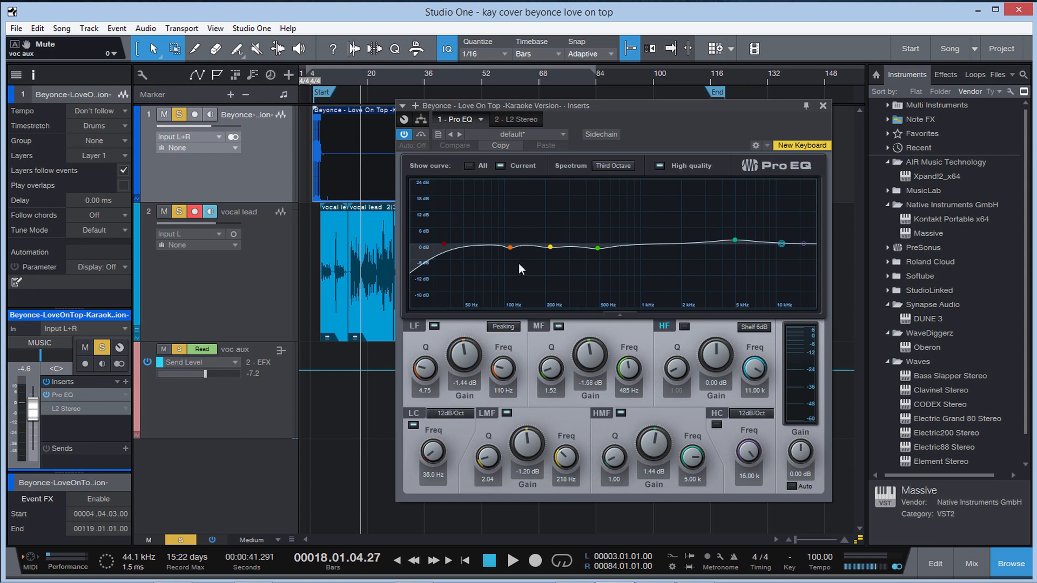
Play from bar 11 and compare the karaoke track with its Pro EQ bypassed and active, then stop playback.
left_click(335, 83)
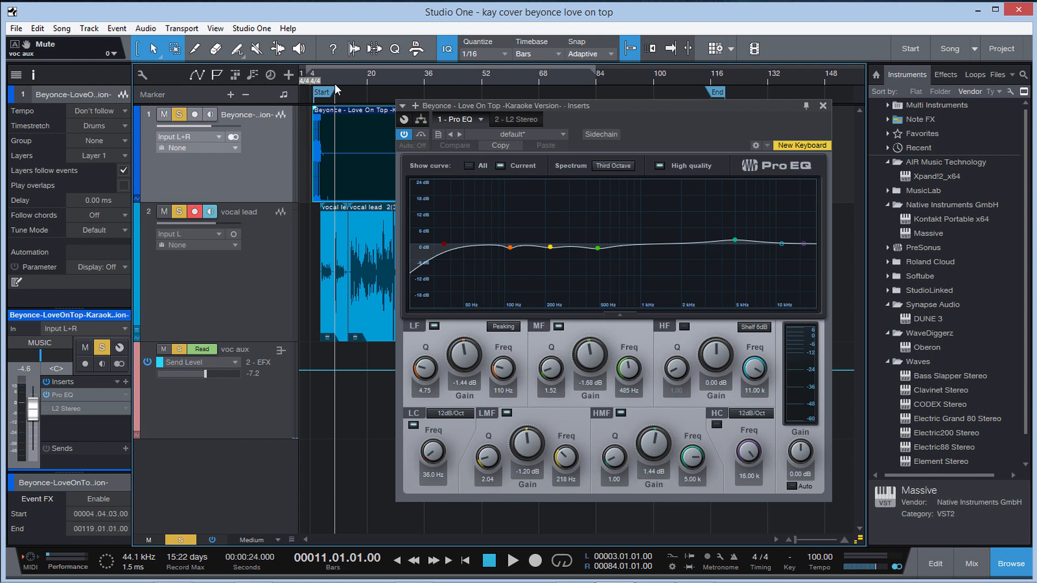
key("space")
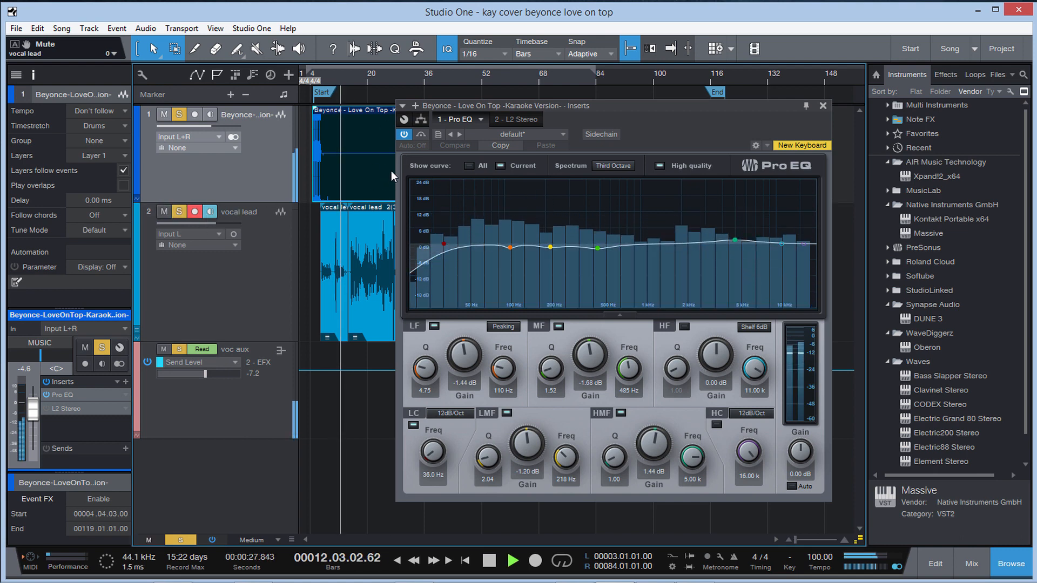
left_click(421, 134)
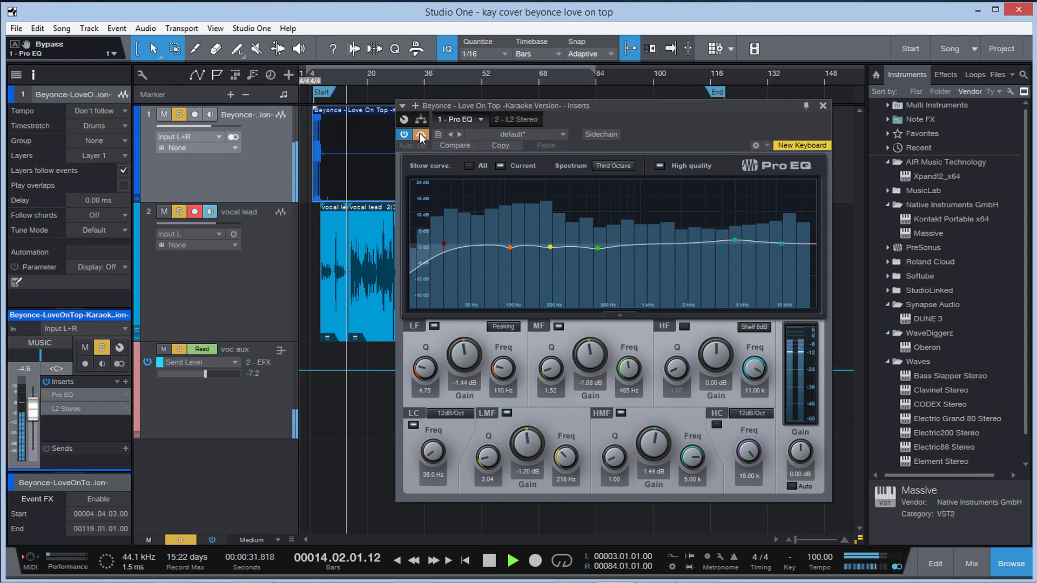
left_click(421, 134)
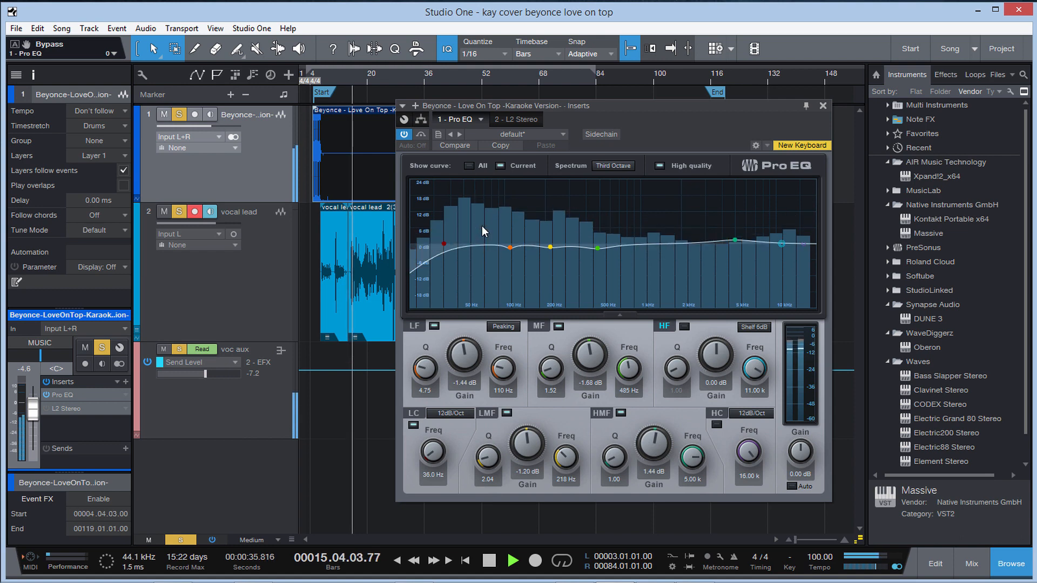
key("space")
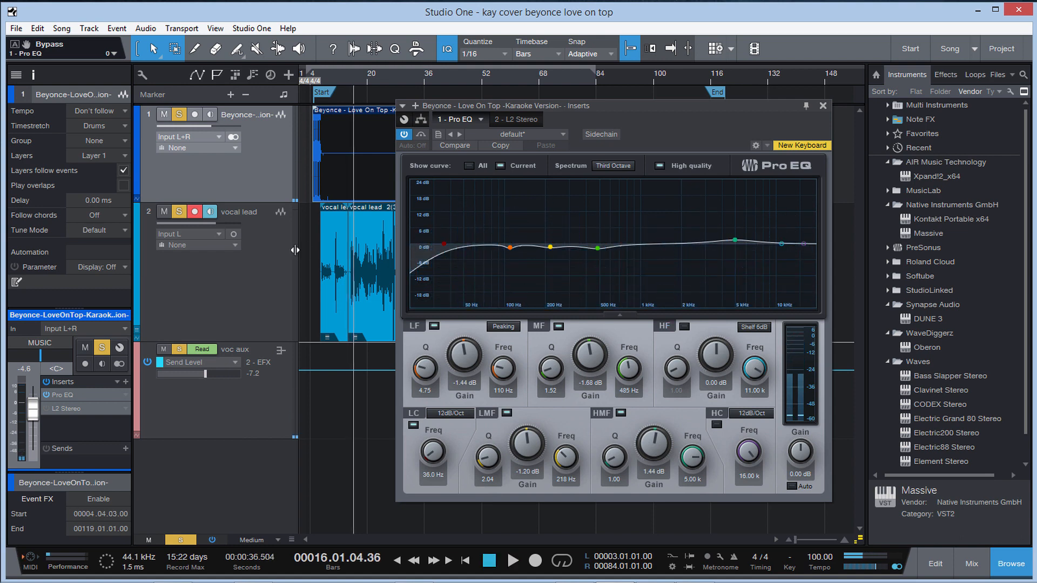
Select the vocal lead track, mute the karaoke track and bring up the console.
left_click(291, 277)
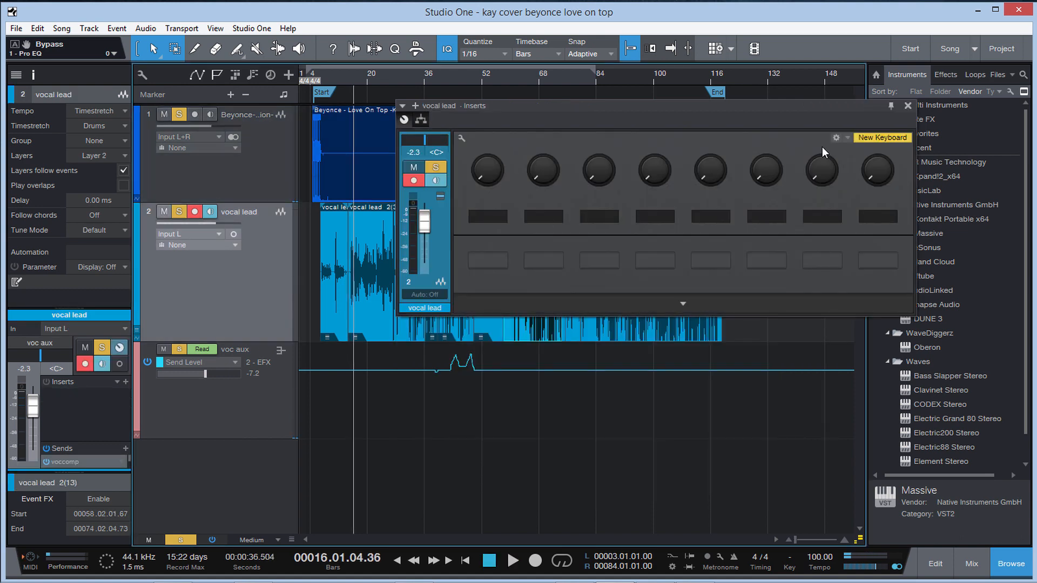
left_click(908, 106)
left_click(164, 115)
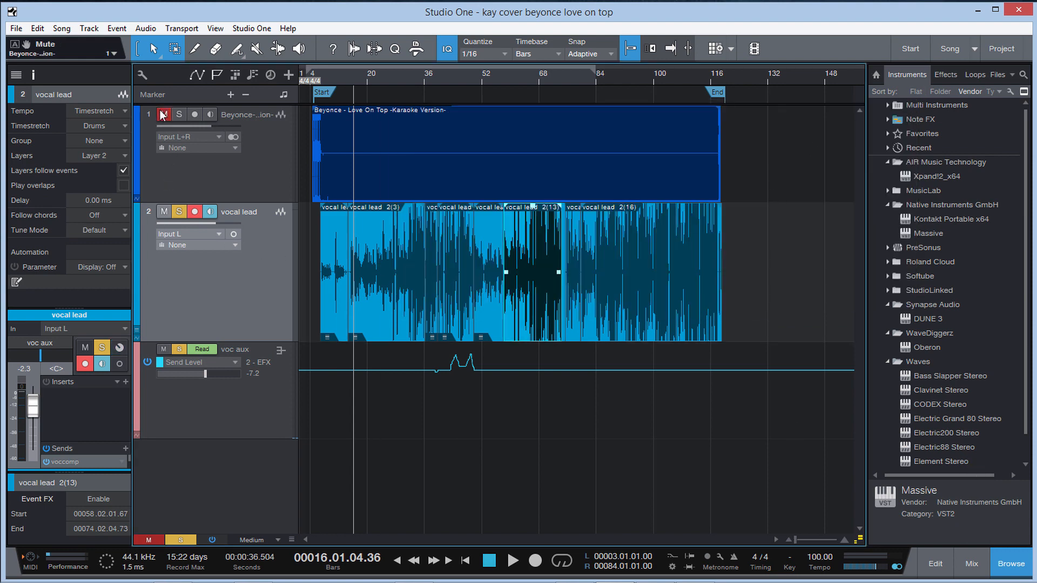
left_click(971, 564)
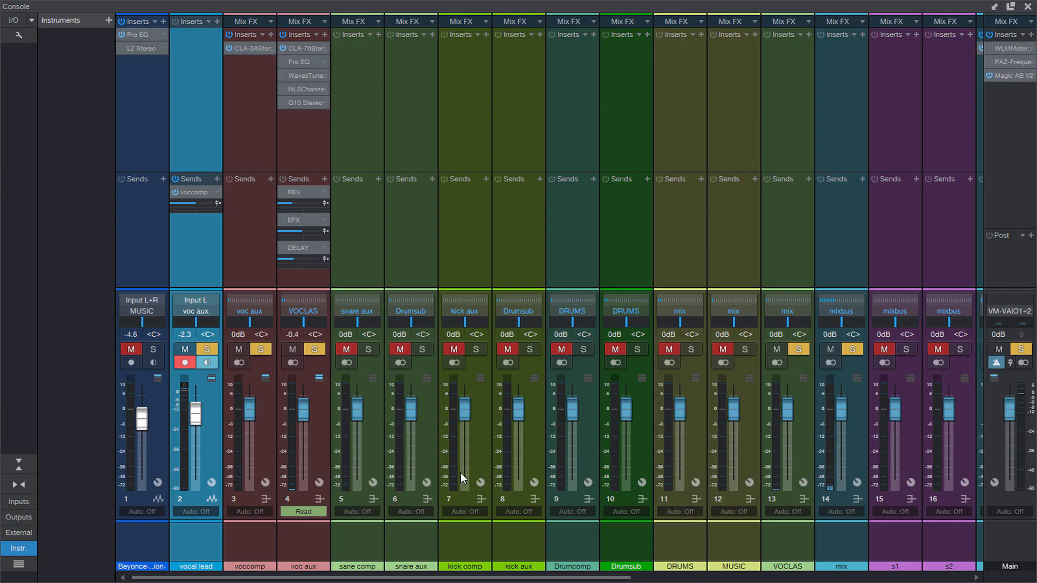
Activate the Waves Tune Real-Time insert on the voc aux channel and close its window after listening to it.
left_click(297, 77)
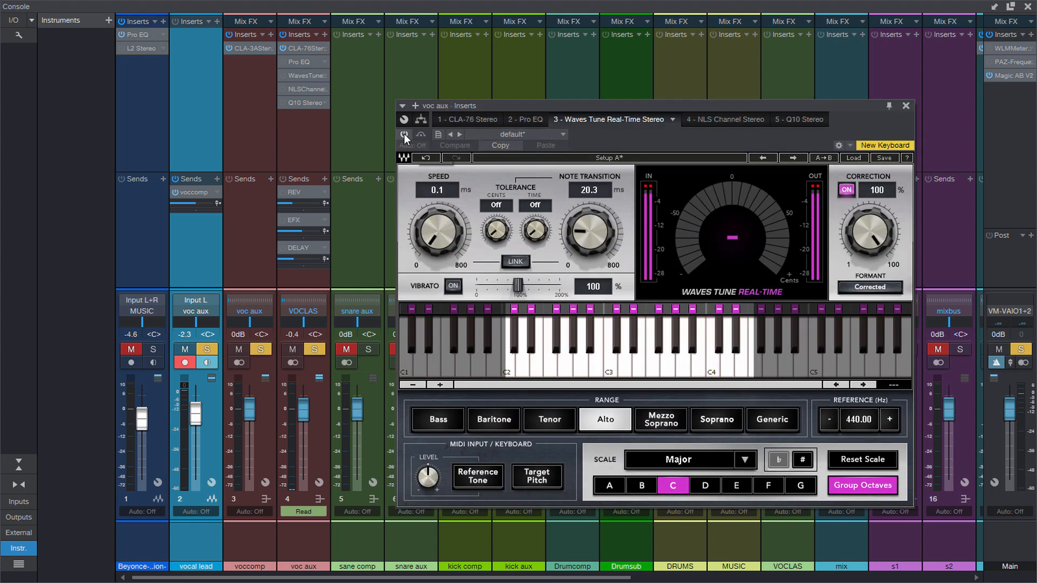
left_click_drag(517, 108, 490, 64)
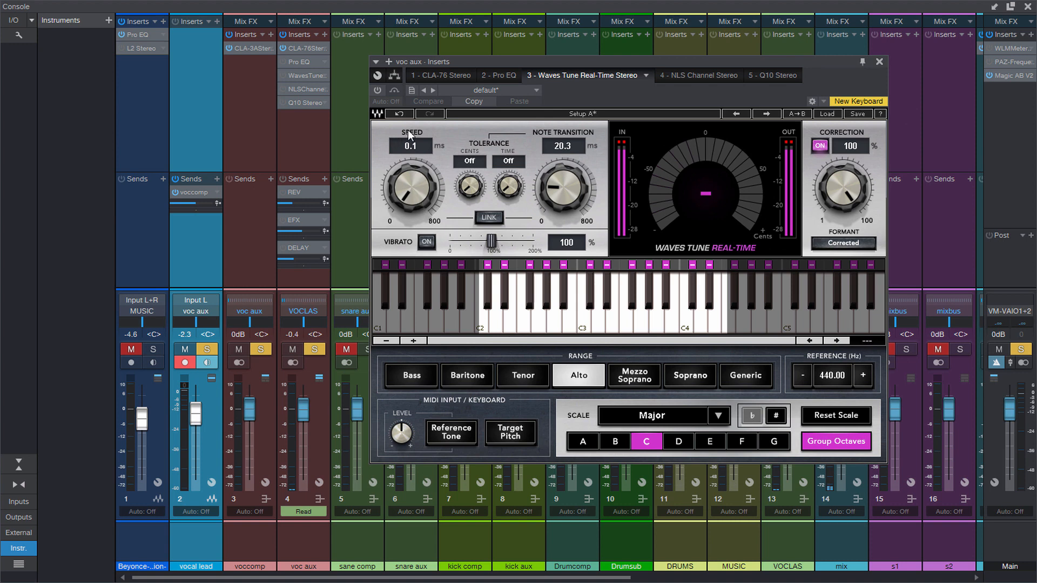
left_click(378, 90)
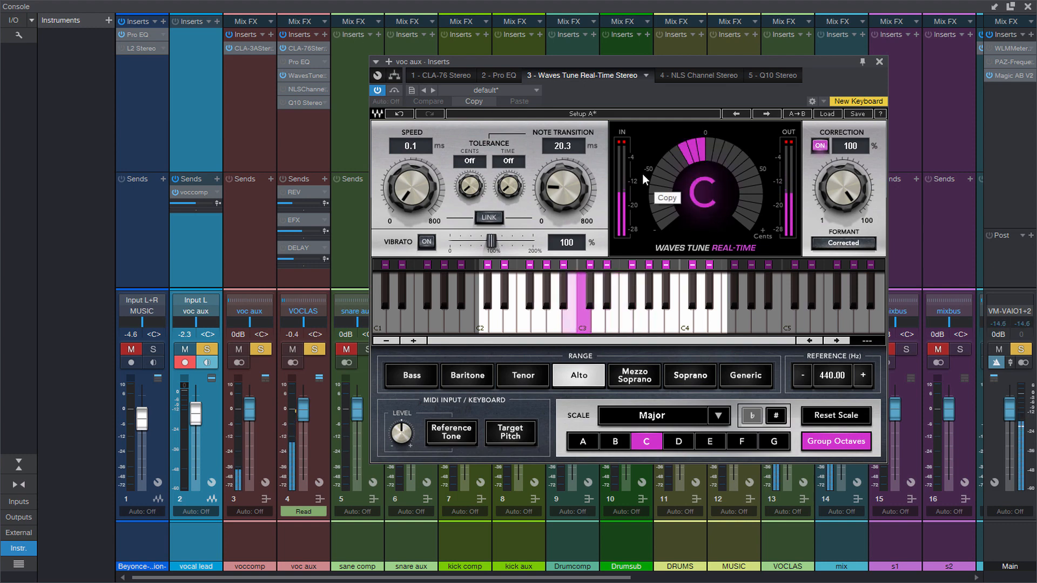
left_click(879, 62)
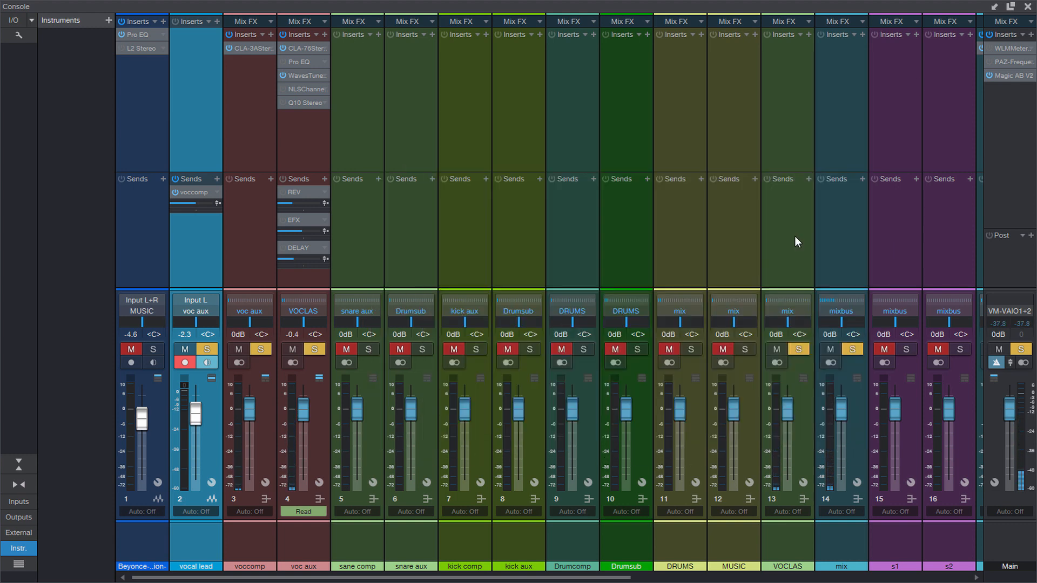
Activate the Pro EQ insert on the voc aux channel, toggle its HMF band off and on, and audition the vocal.
left_click_drag(627, 579, 515, 359)
left_click(303, 62)
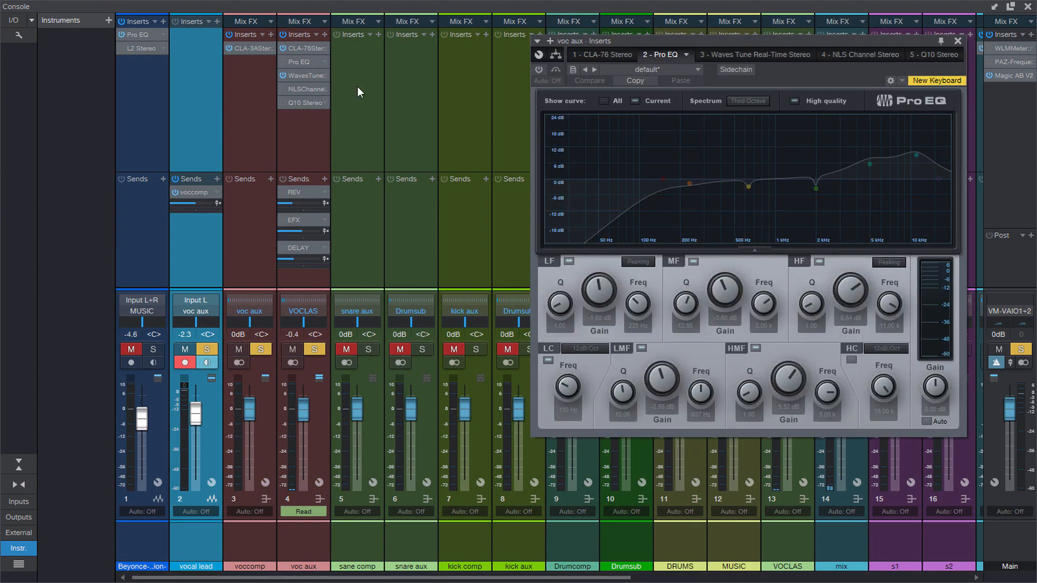
left_click(539, 69)
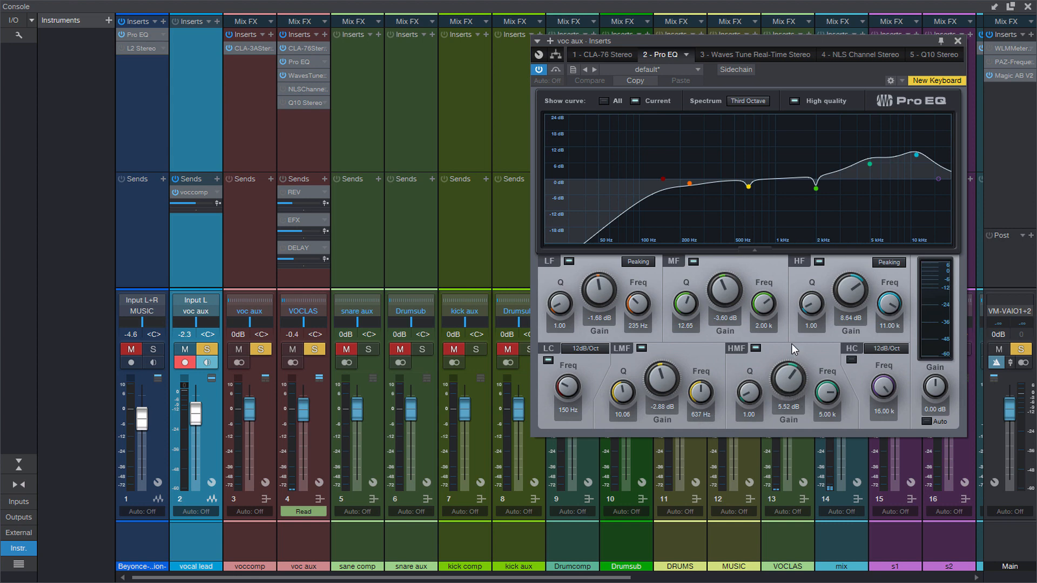
left_click(755, 348)
left_click(754, 348)
key("space")
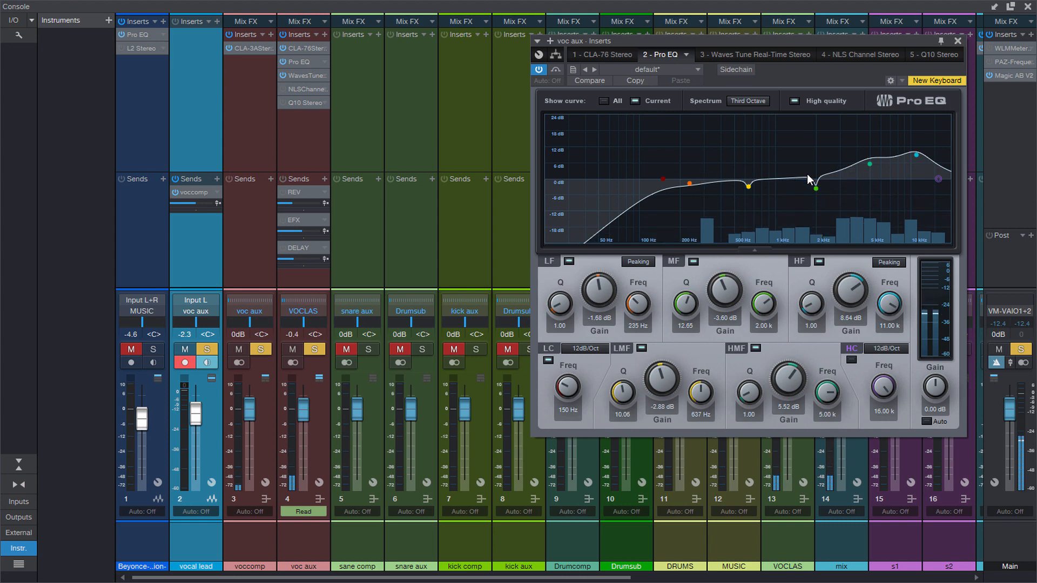
key("space")
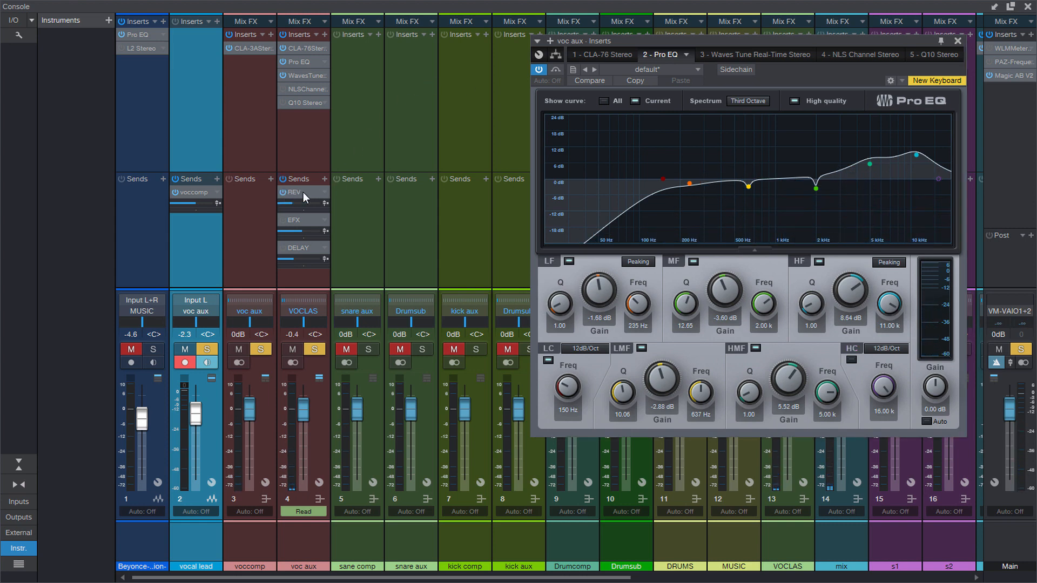
left_click(306, 197)
left_click(958, 41)
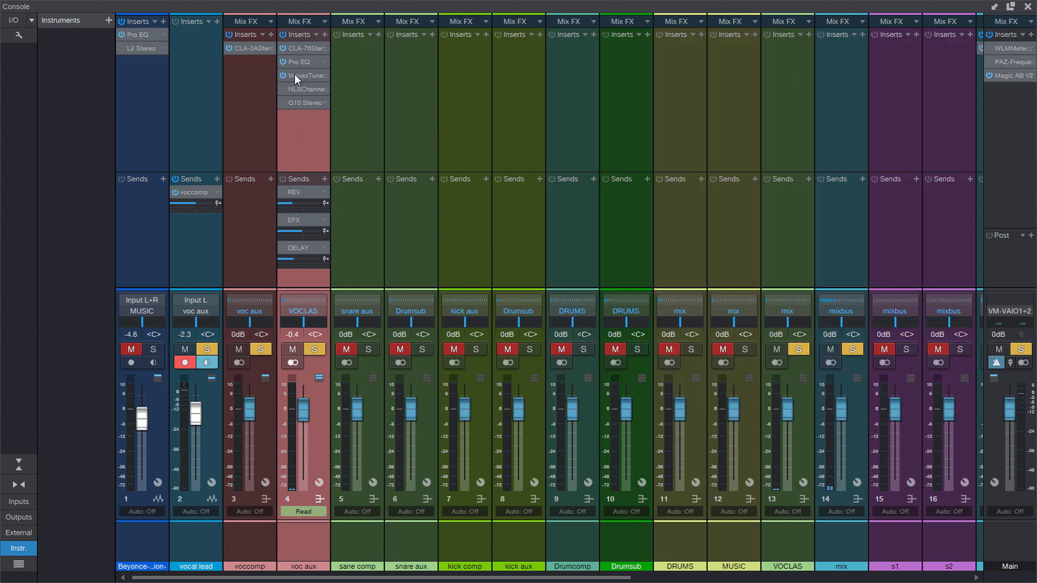
Open the CLA-76 compressor on the voc aux channel, then clear all solos and unmute the karaoke track in the console.
double_click(301, 48)
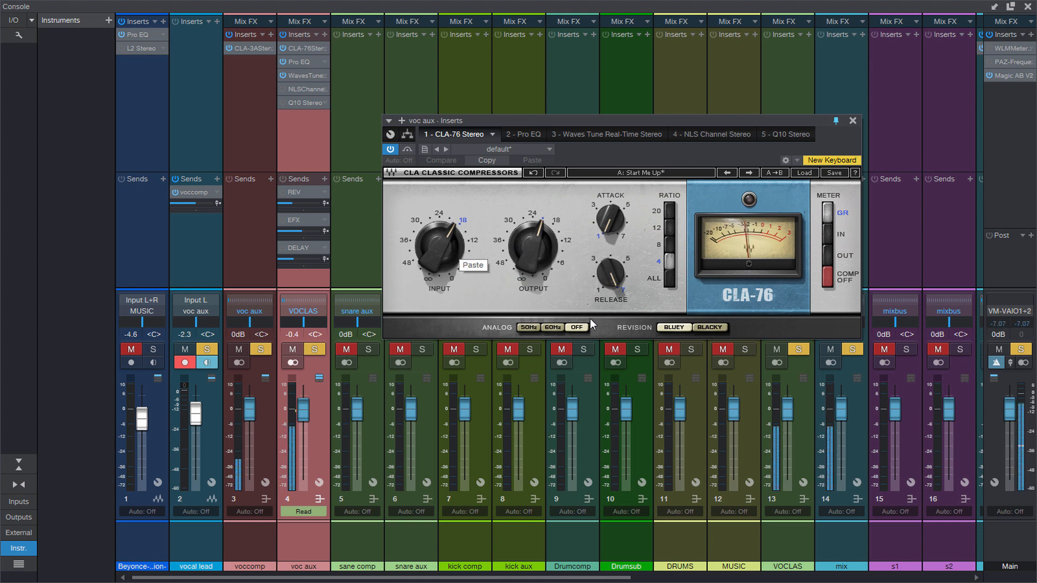
left_click(1031, 350)
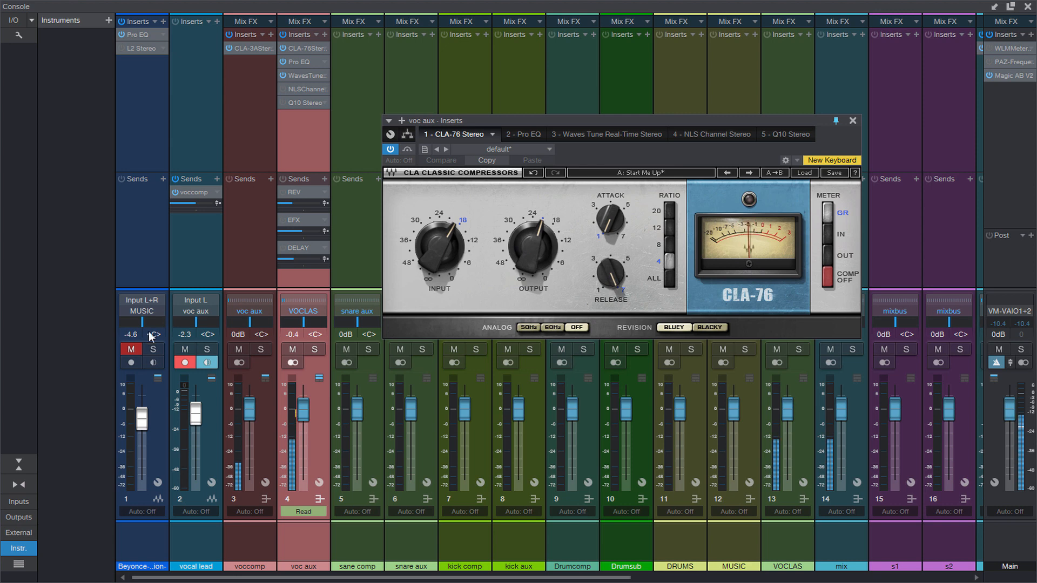
left_click(132, 348)
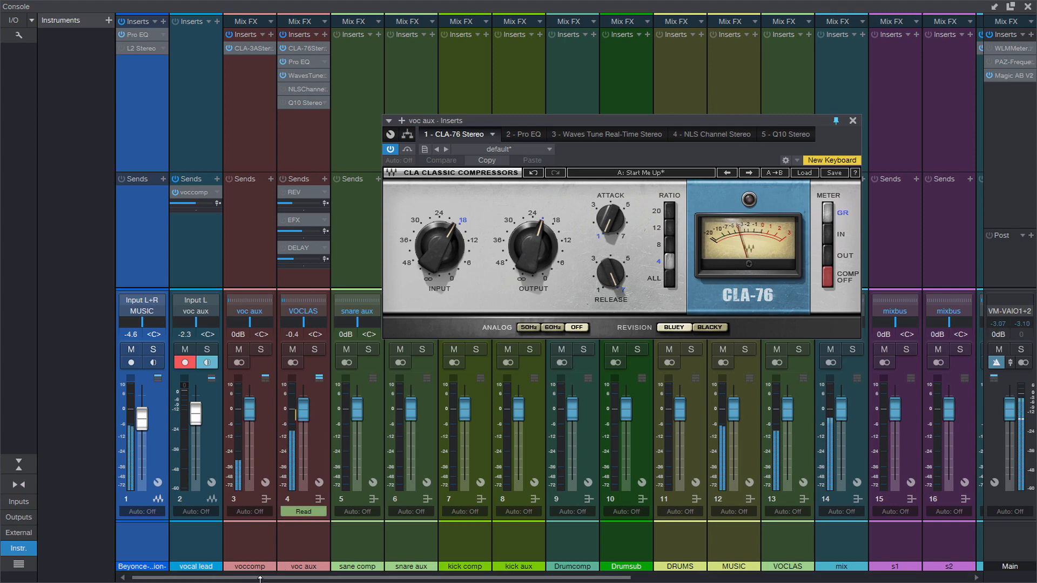
left_click(1028, 7)
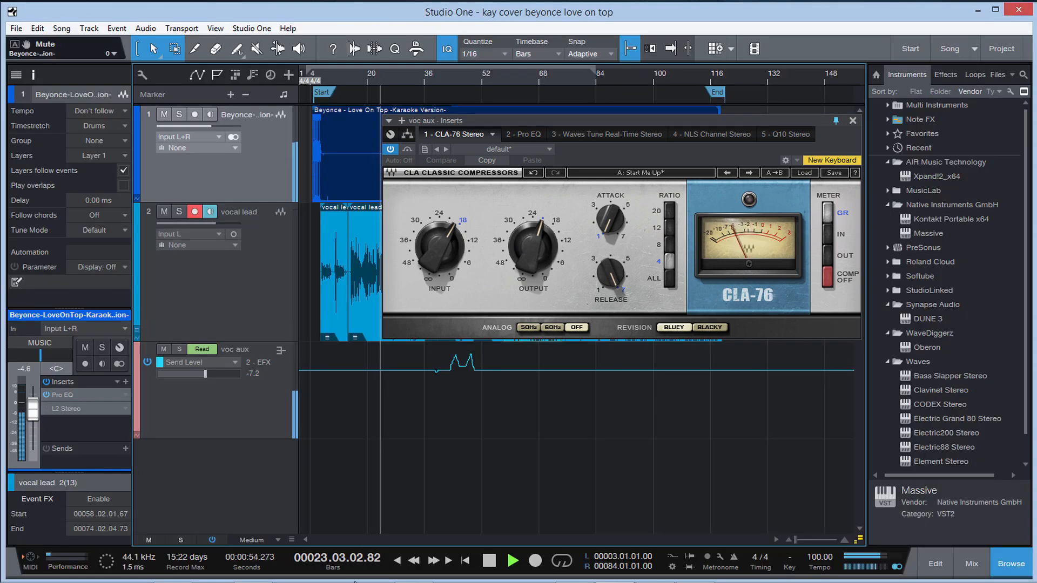
Switch to RME TotalMix FX, lower the Main output to about -15.7 dB and minimize its window.
left_click(253, 570)
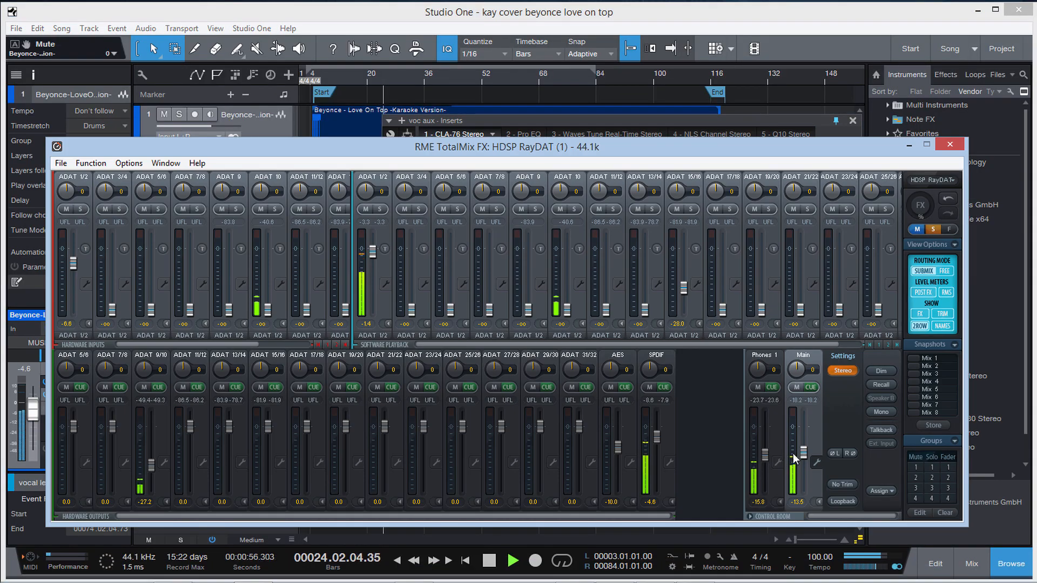
left_click_drag(803, 451, 802, 457)
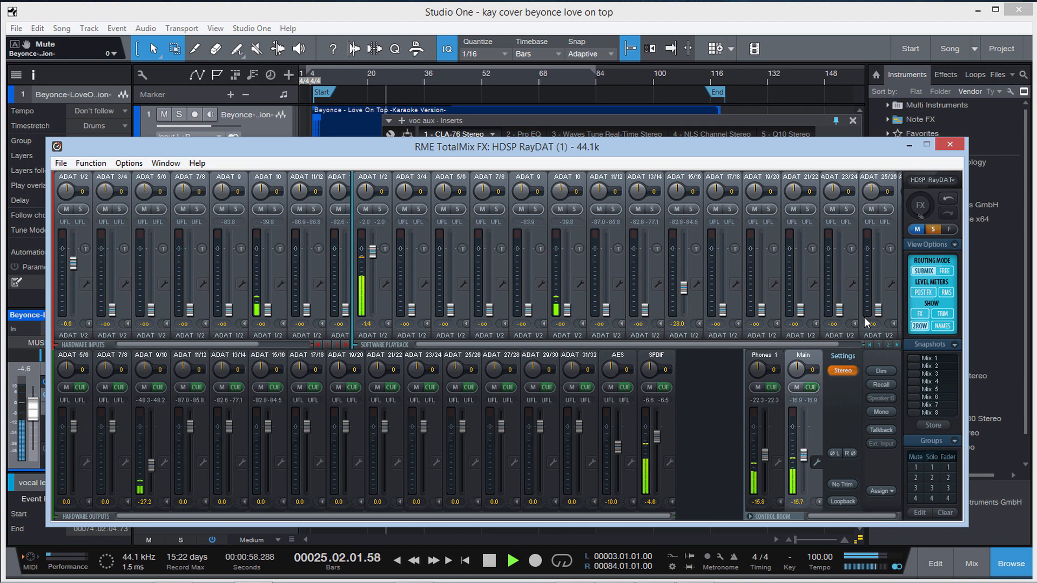
left_click(912, 147)
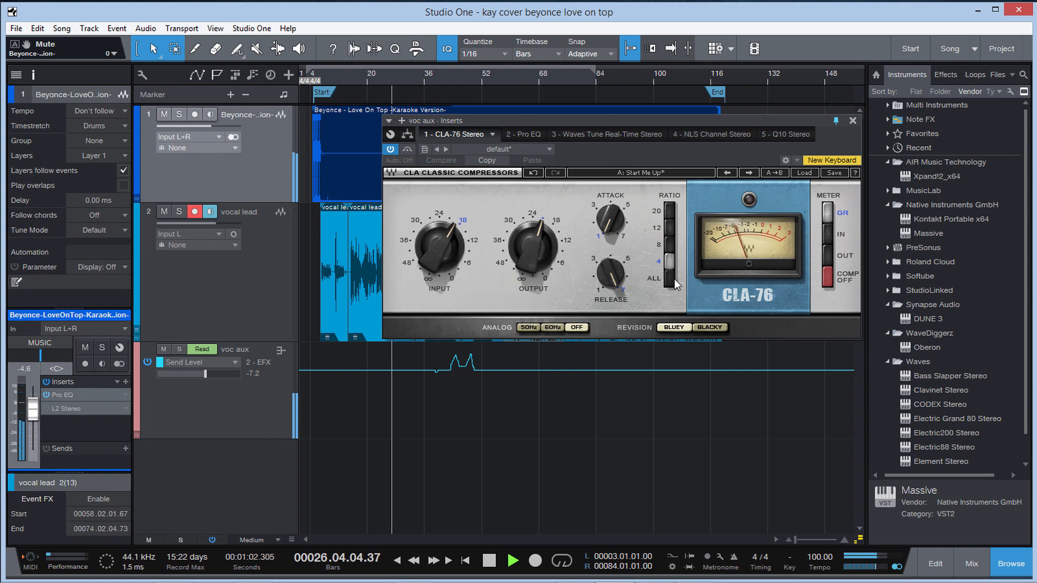
Close the CLA-76 window, activate the NLS Channel insert on the voc aux channel and play the full mix.
left_click(853, 121)
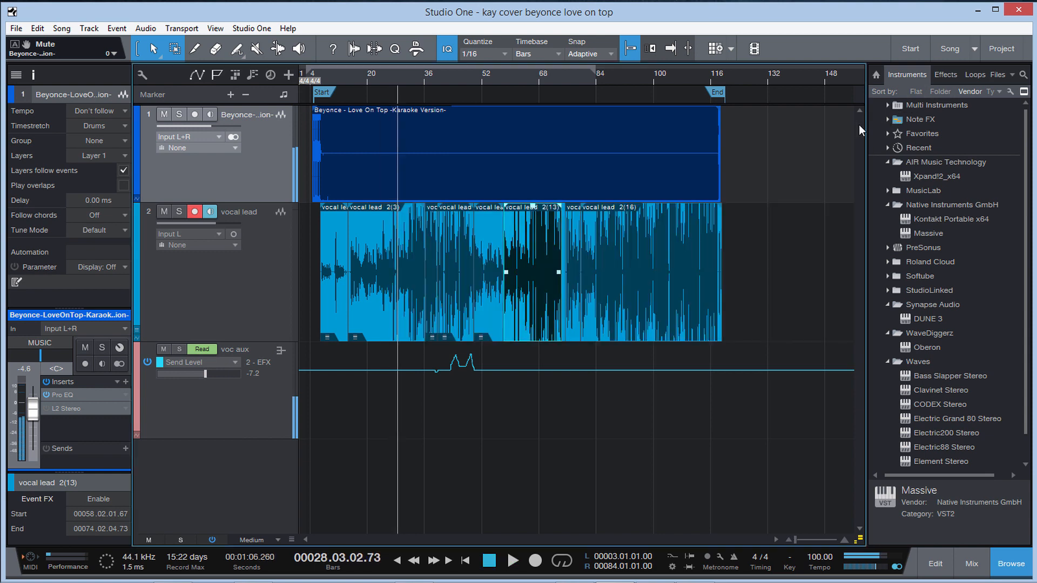
left_click(972, 563)
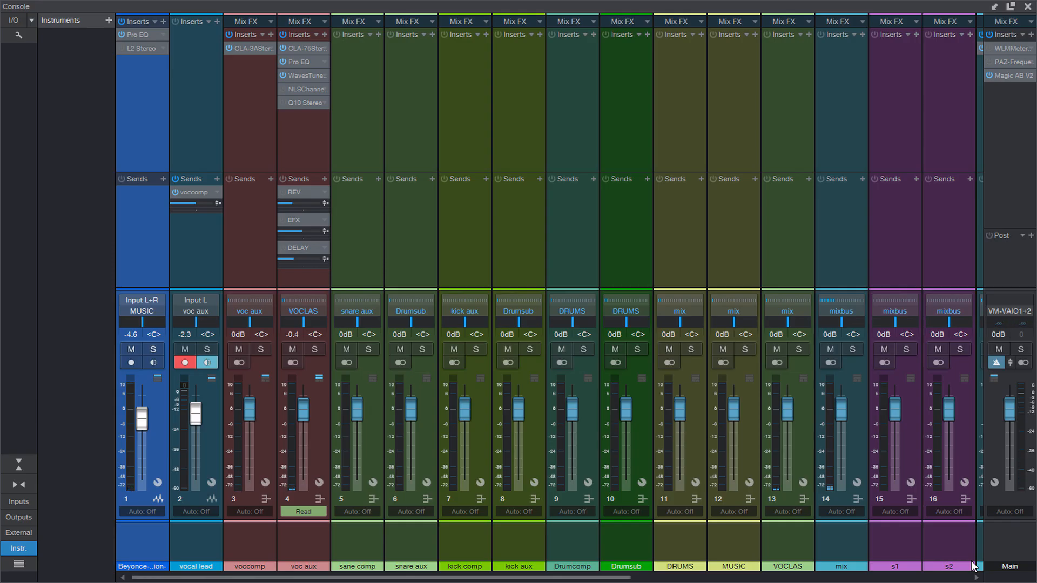
left_click(300, 88)
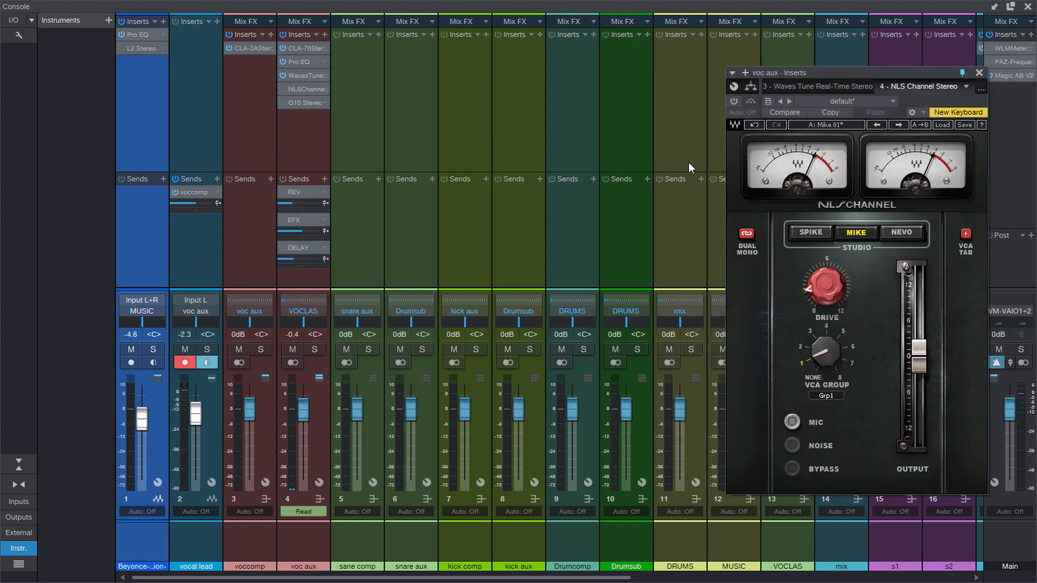
left_click(734, 101)
mouse_move(819, 286)
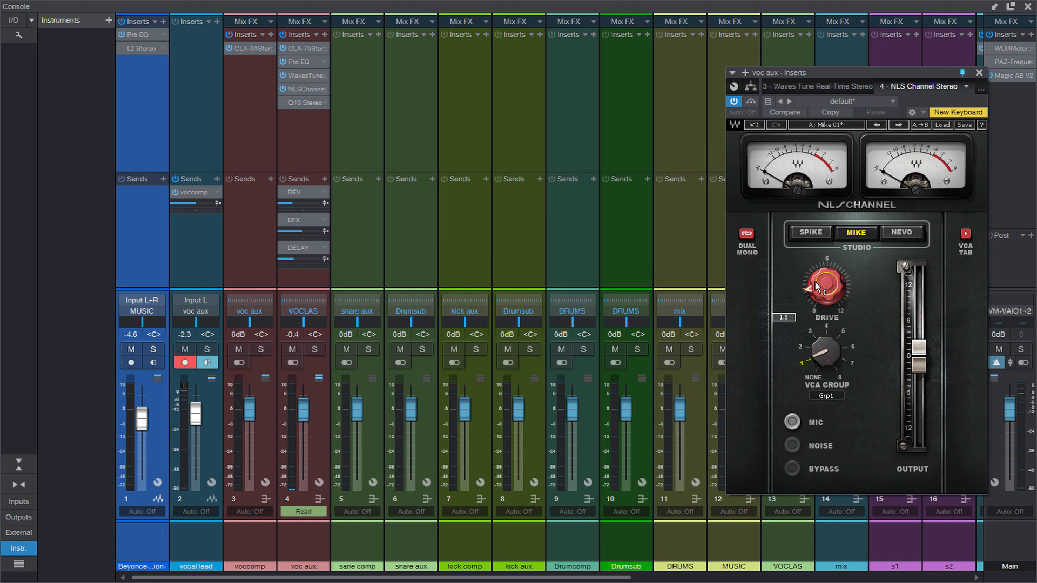
left_click_drag(812, 74, 664, 31)
key("space")
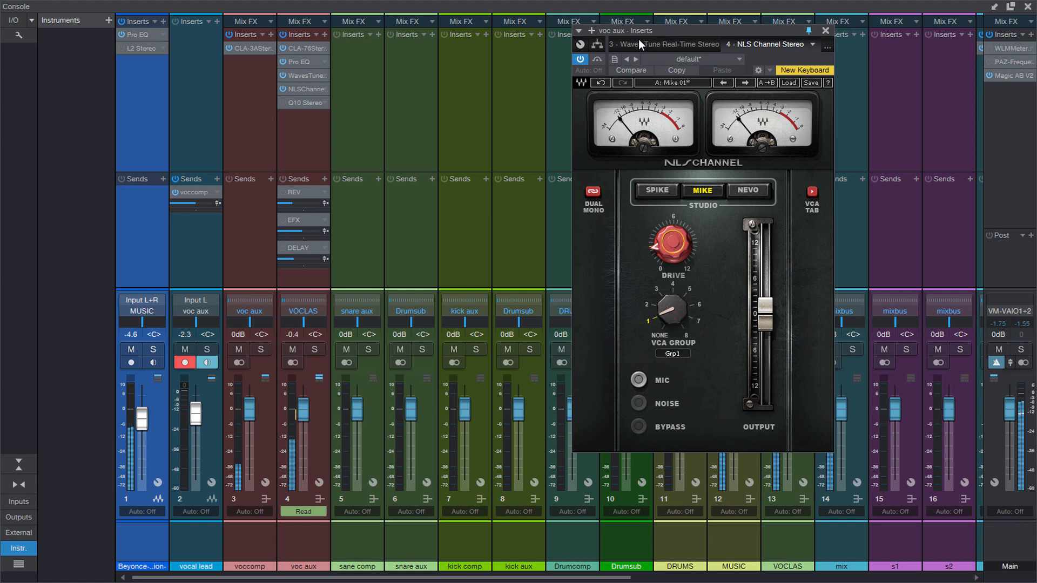
Open the Q10 equalizer insert on the voc aux channel and place its window and the NLS Channel window so both can be reached.
double_click(300, 101)
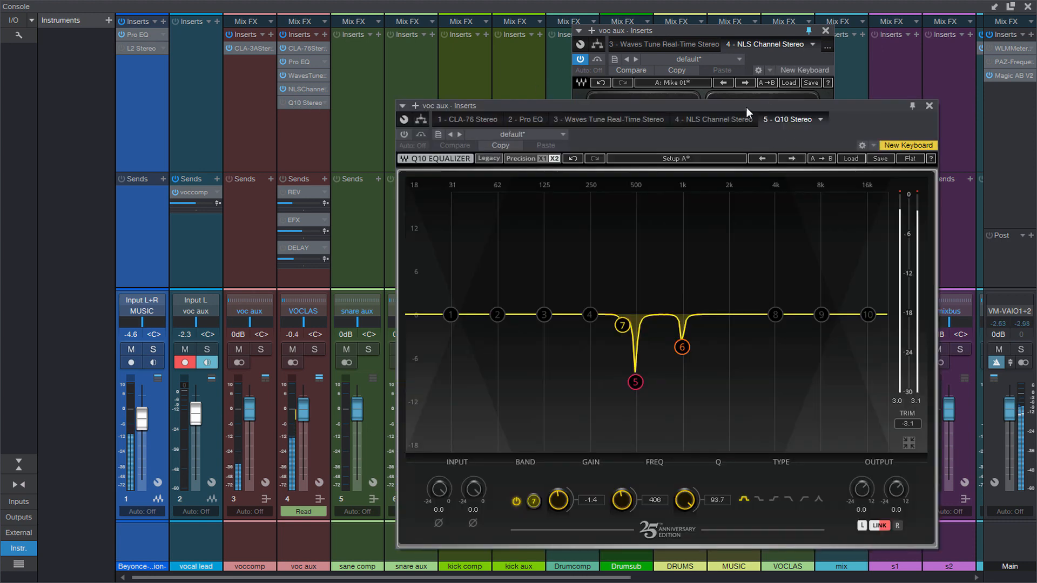
left_click_drag(746, 107, 759, 118)
left_click_drag(691, 32, 513, 31)
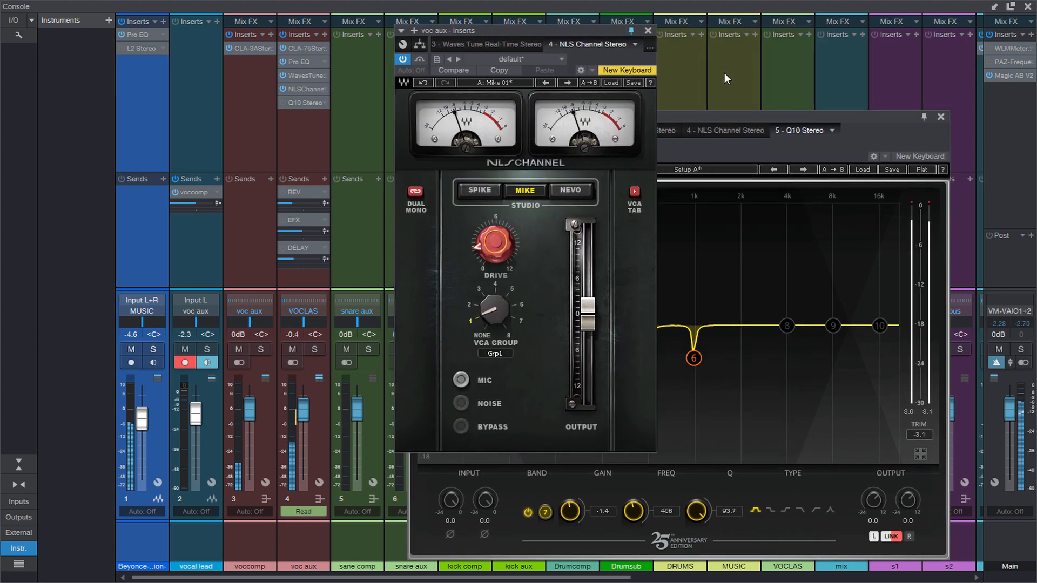
left_click(718, 115)
left_click_drag(718, 119, 738, 80)
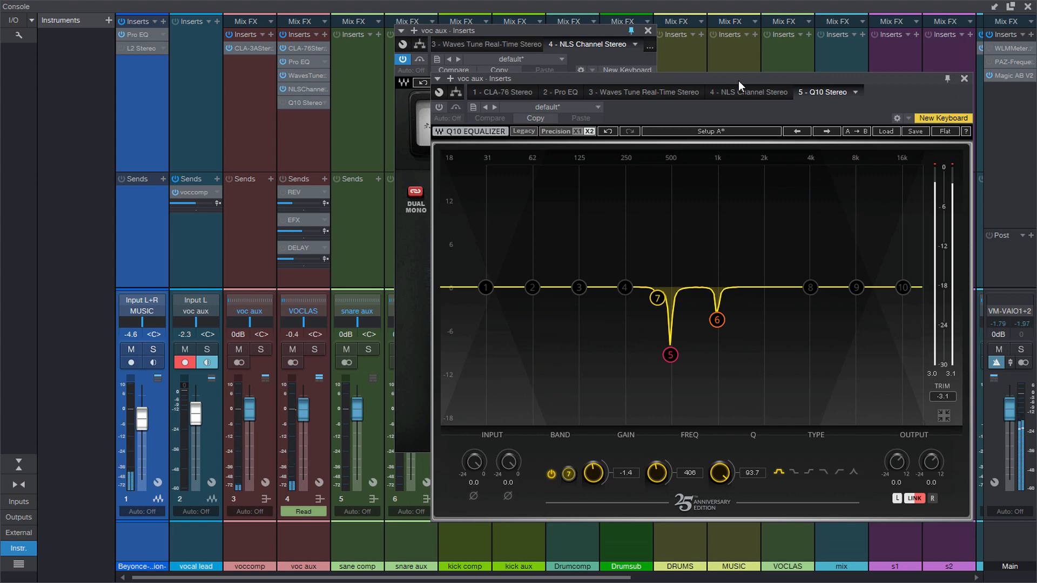
Solo the voc aux channel, activate its Q10 insert and compare the vocal with Pro EQ, NLS Channel and Q10 off and on.
left_click(313, 351)
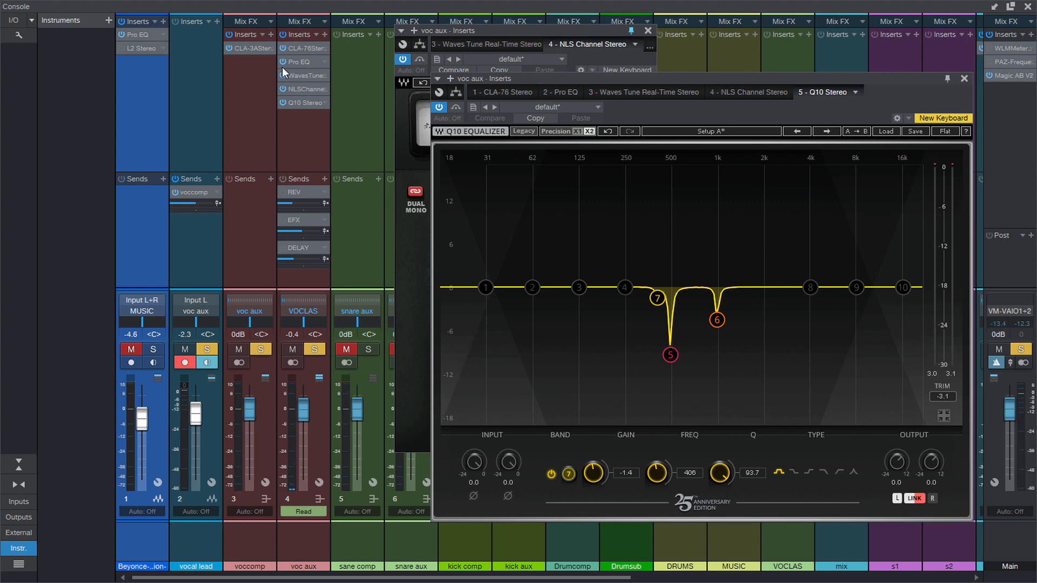
left_click(282, 102)
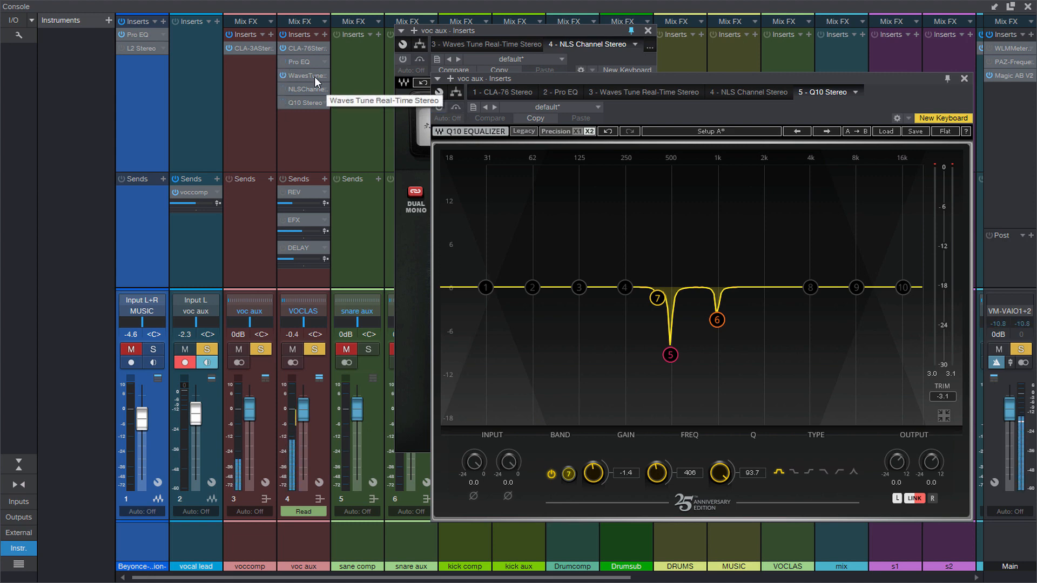
left_click(282, 88)
left_click(282, 103)
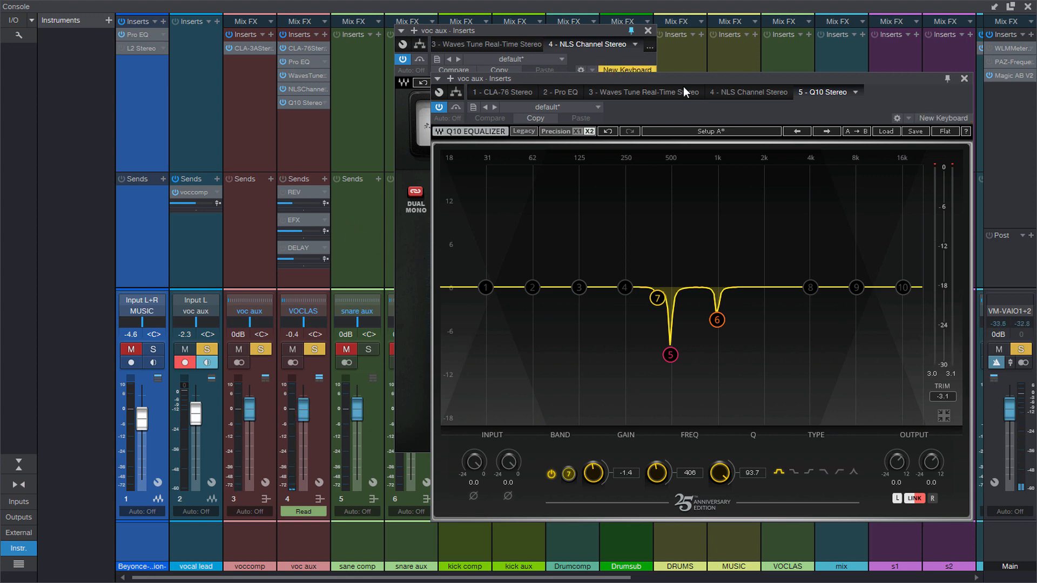
left_click(964, 79)
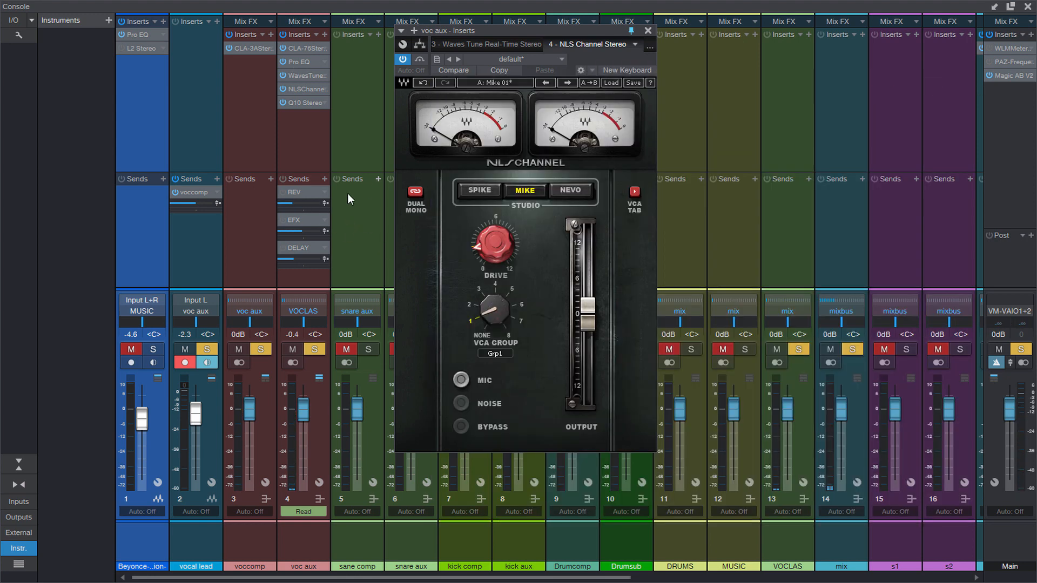
Activate the EFX and REV sends on the voc aux channel and set the TSAR-1 reverb's predelay to 10 ms.
left_click(295, 219)
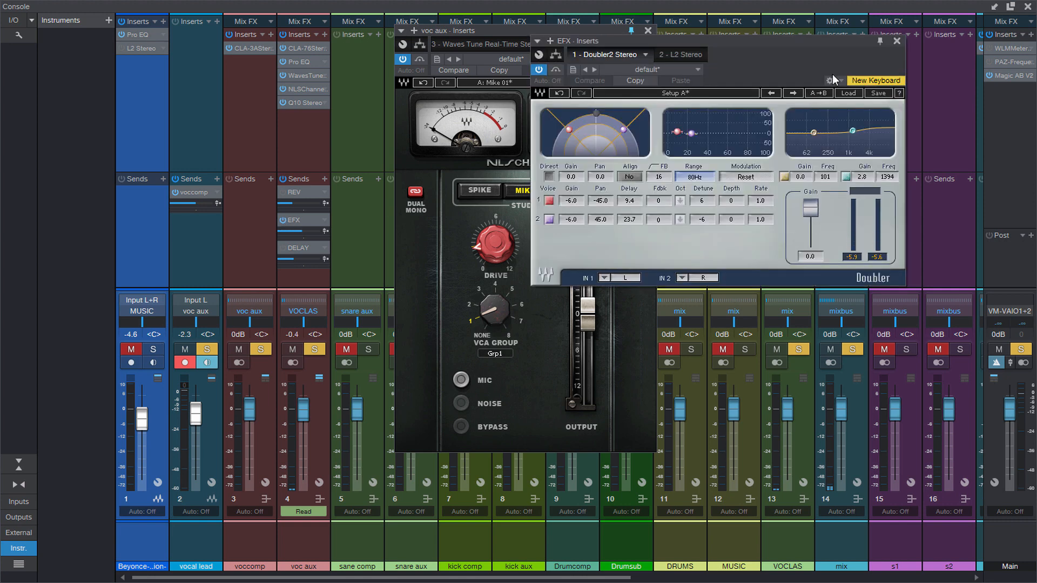
left_click(898, 41)
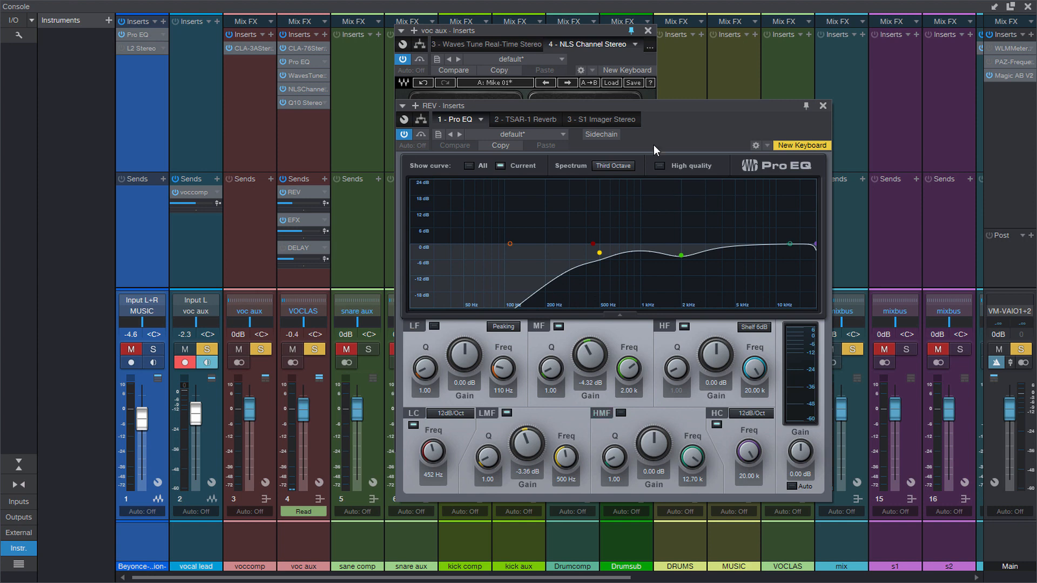
left_click(527, 119)
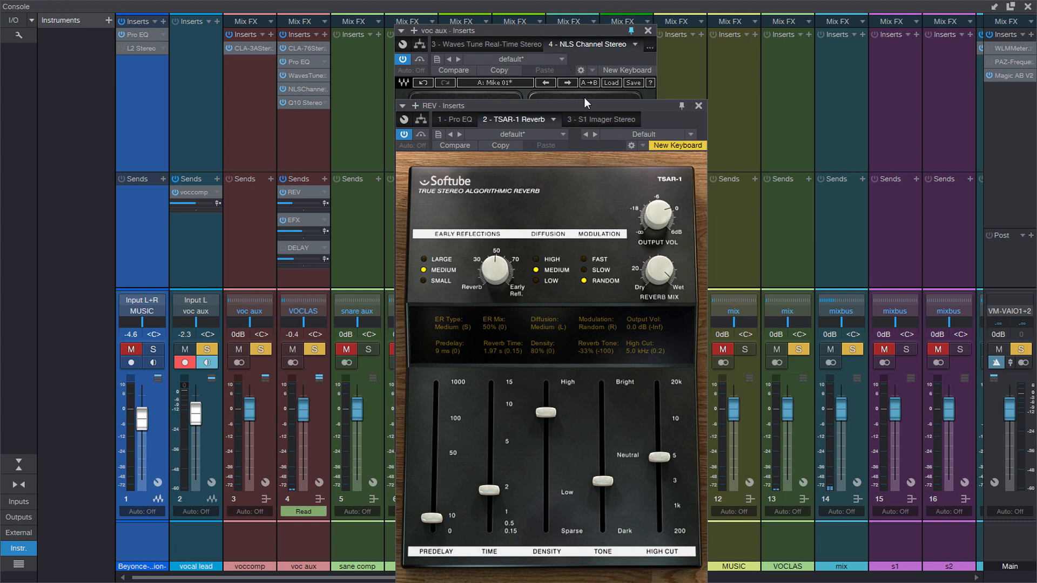
left_click_drag(584, 106, 642, 57)
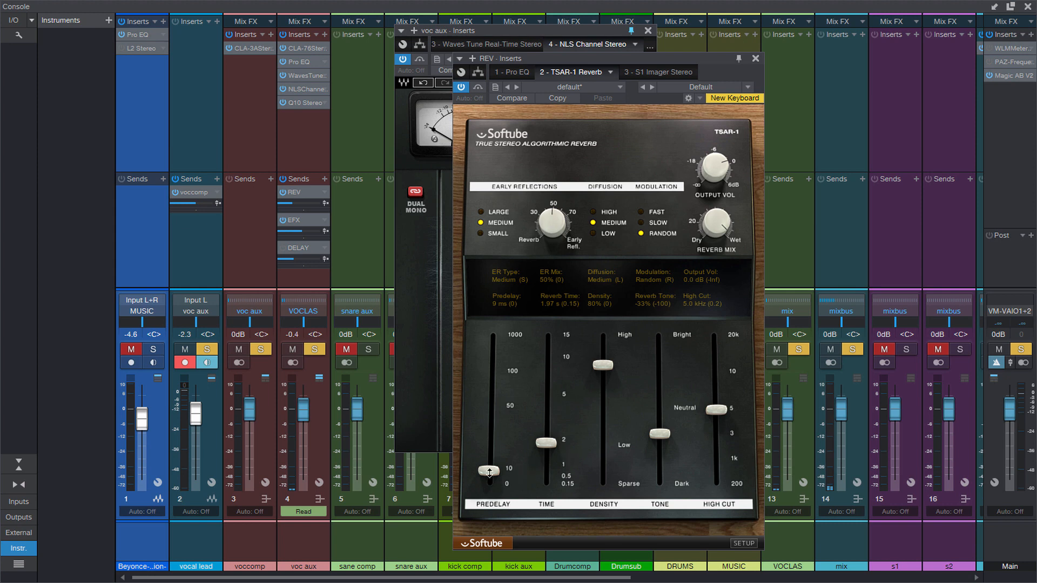
left_click_drag(489, 473, 489, 471)
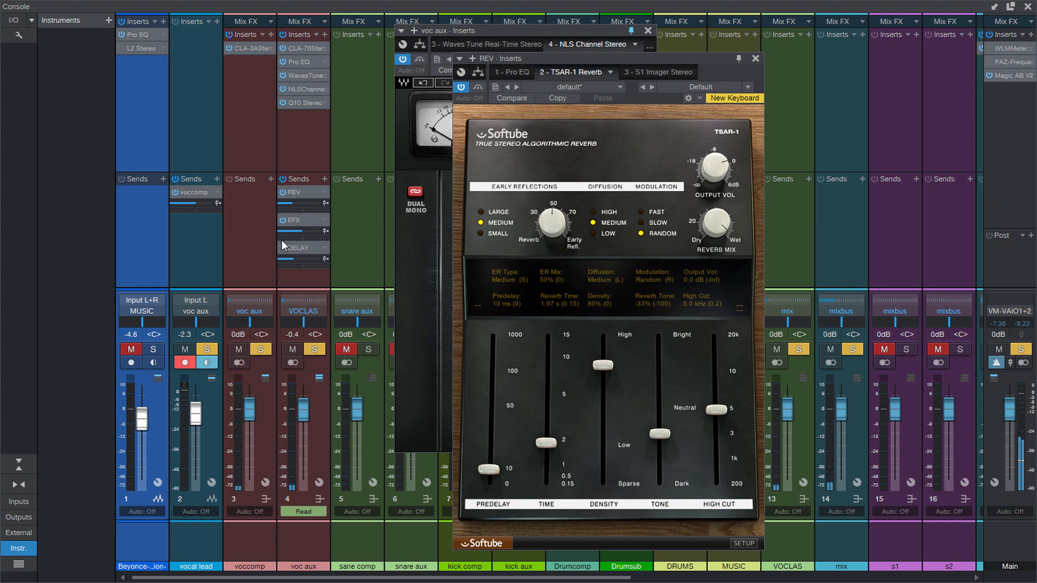
Activate the DELAY send on the voc aux channel and review the high-pass filter and feedback controls of its H-Delay.
double_click(301, 246)
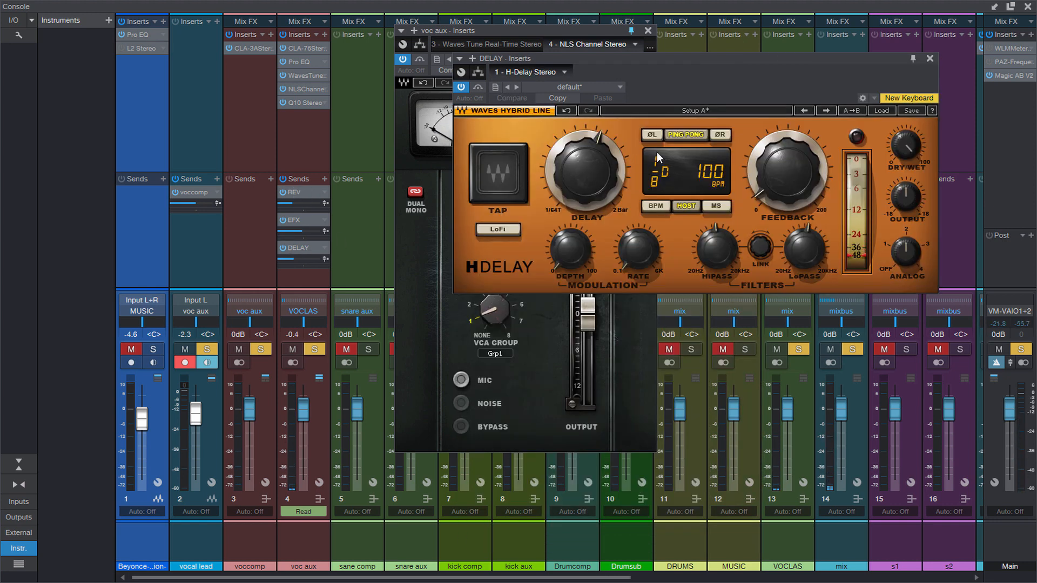
left_click(714, 247)
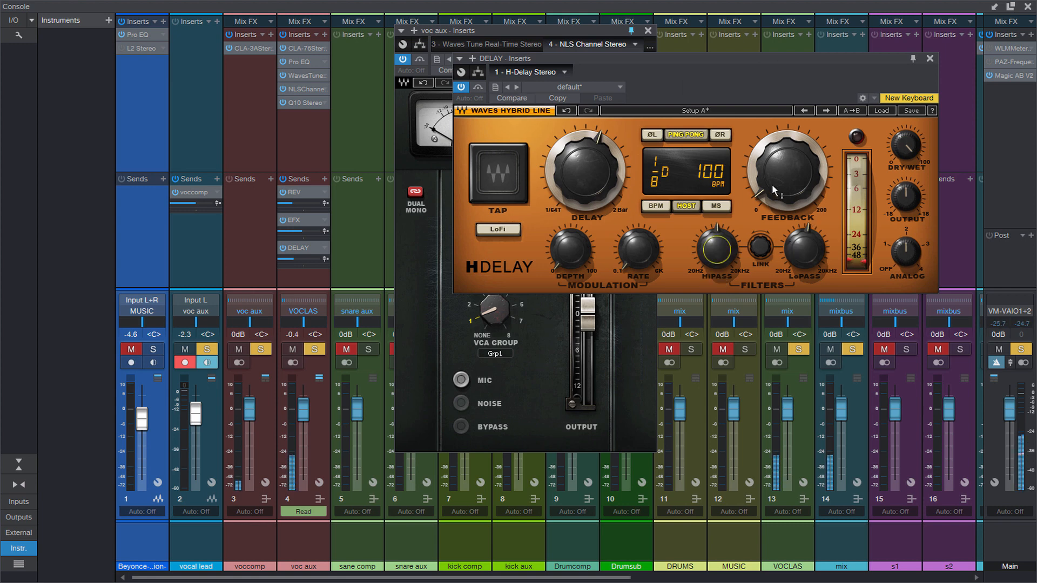
left_click(787, 172)
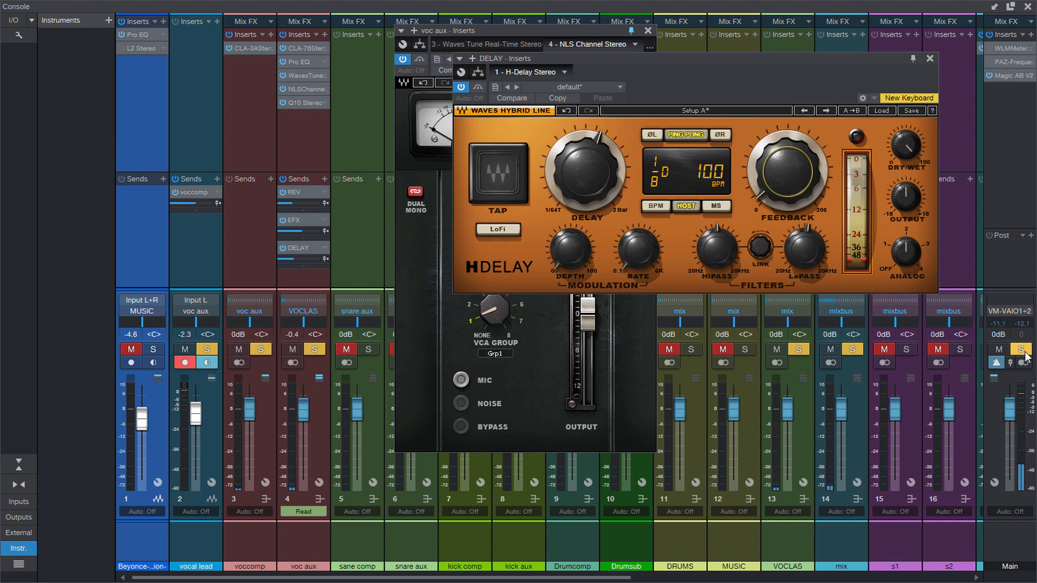
Clear all solos to hear the full mix, and close the H-Delay, NLS Channel and console windows.
left_click(1022, 350)
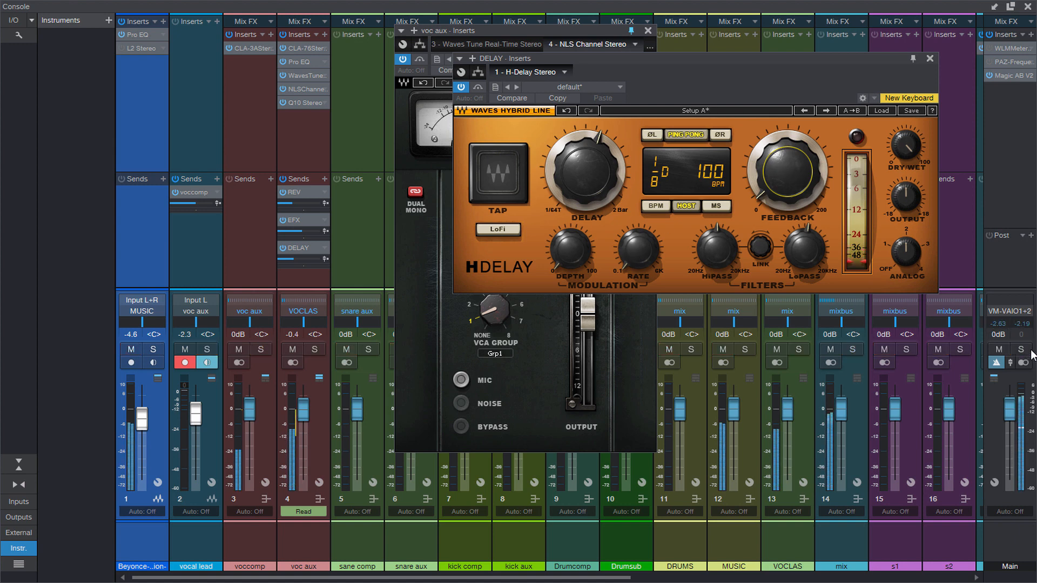
left_click(929, 57)
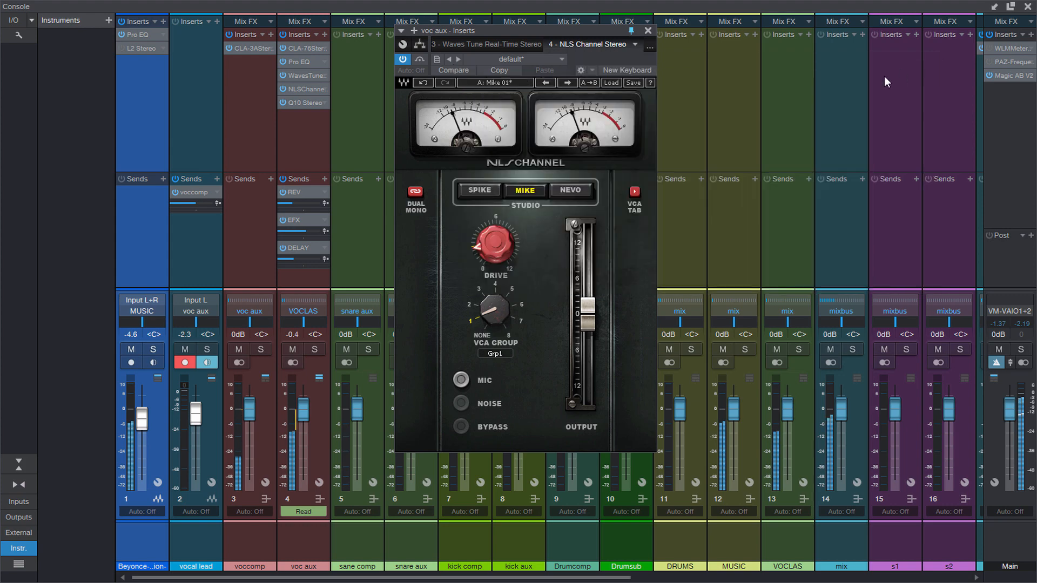
left_click(649, 30)
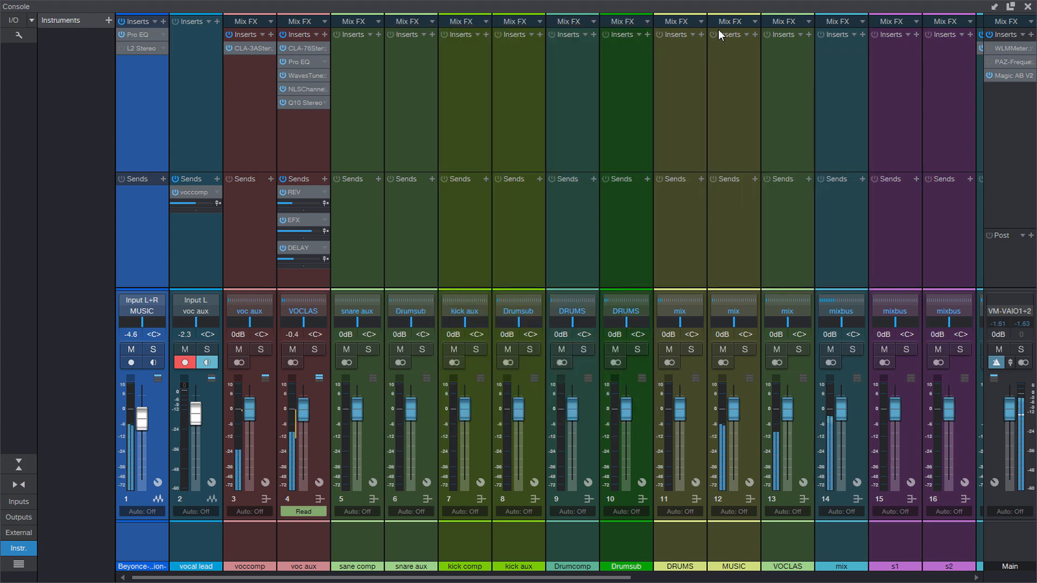
left_click(1028, 6)
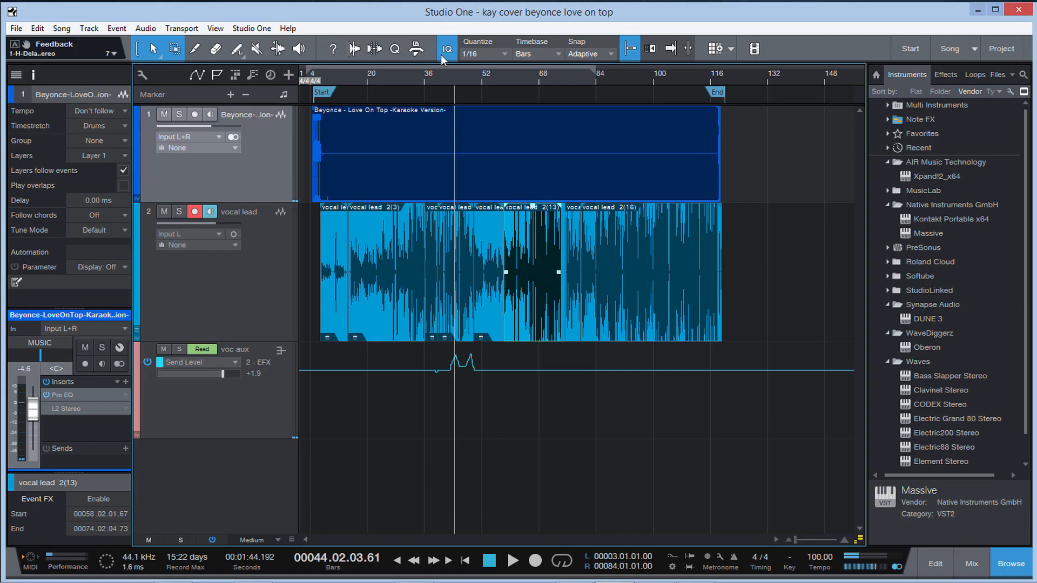
Enlarge the karaoke track's height and review its Pro EQ insert, toggling the HMF band off and on.
left_click(405, 171)
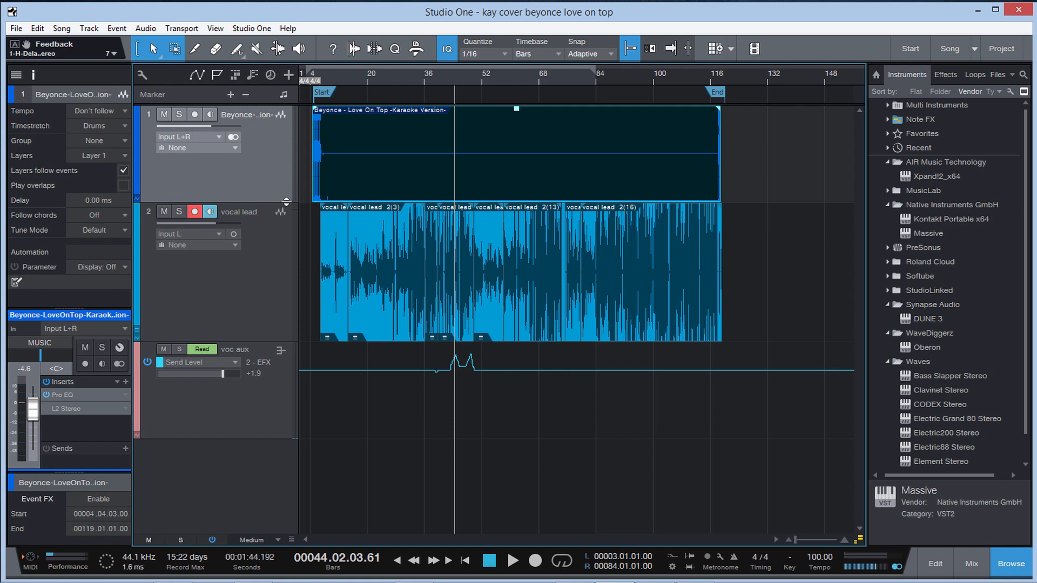
left_click_drag(286, 201, 287, 294)
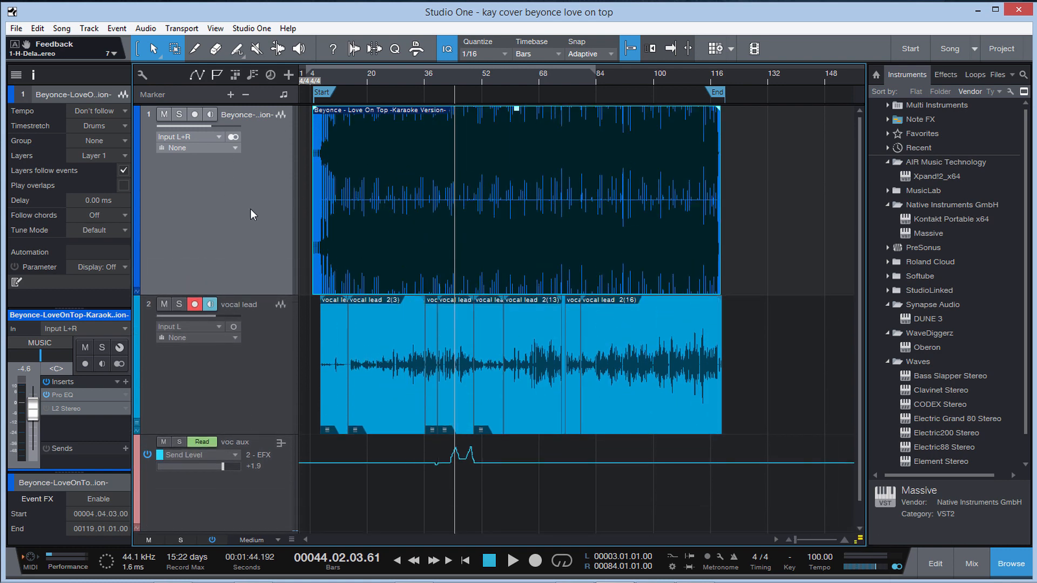
left_click(62, 395)
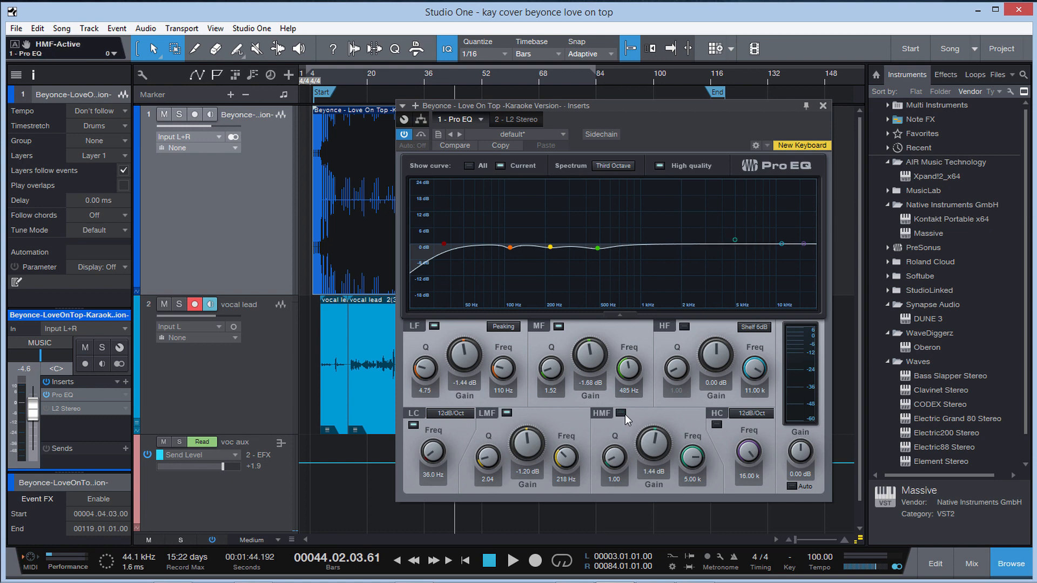
left_click(822, 109)
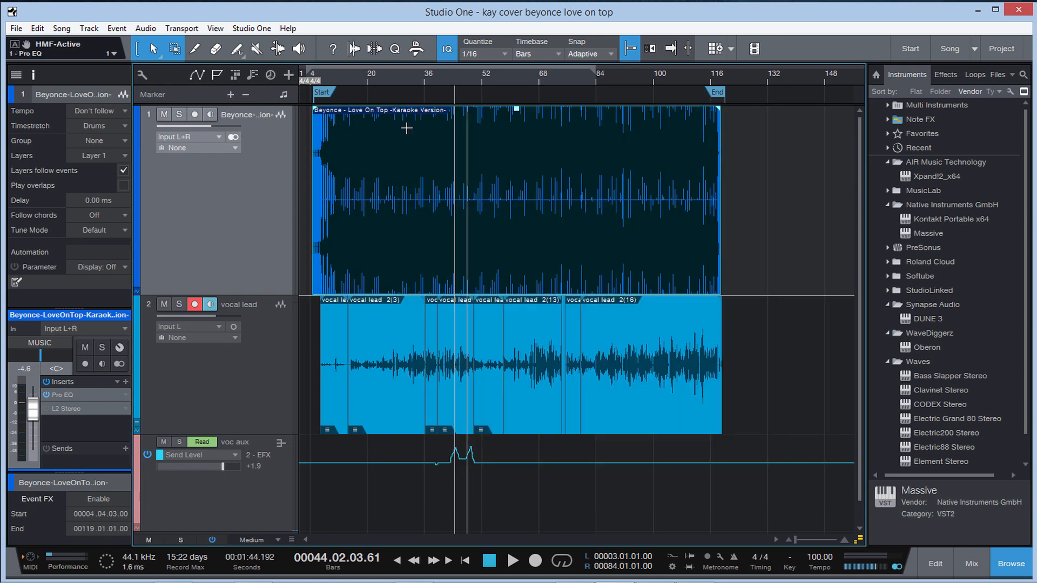
Play the mix from bar 11 and inspect the bus, effect and VCA channels in the console.
left_click(335, 73)
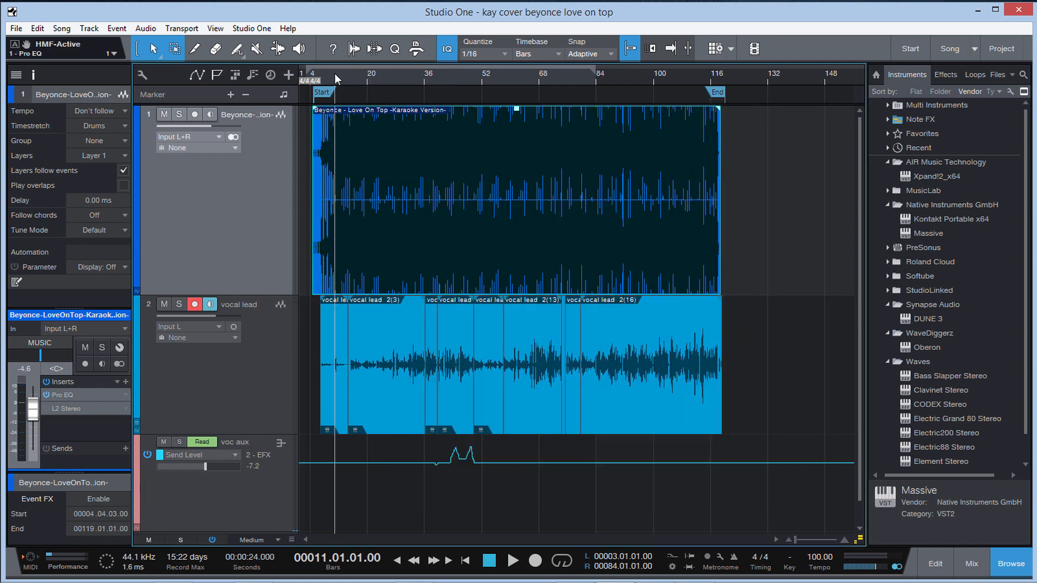
key("space")
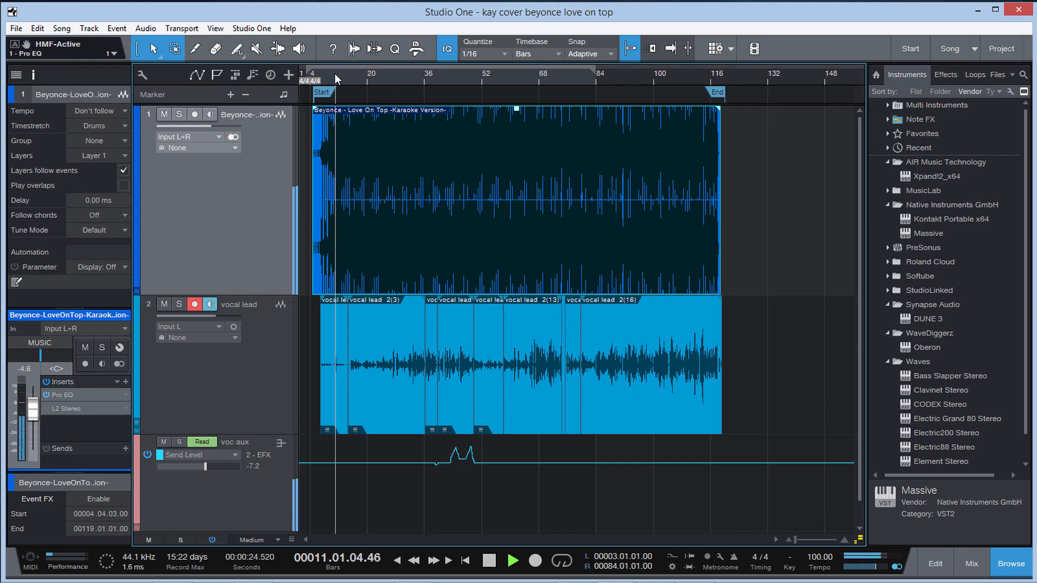
left_click(973, 564)
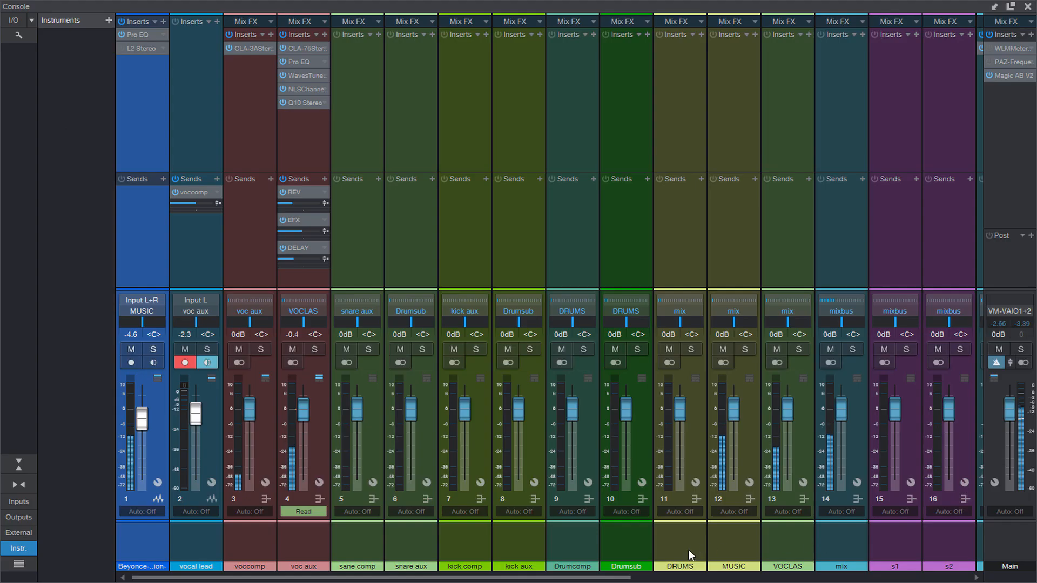
left_click_drag(629, 577, 997, 578)
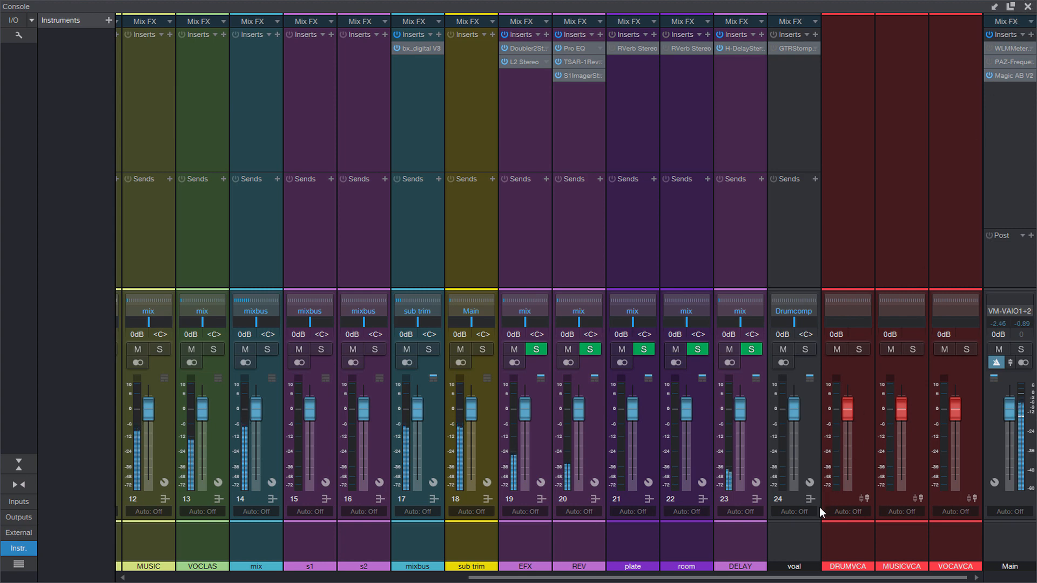
left_click(1029, 5)
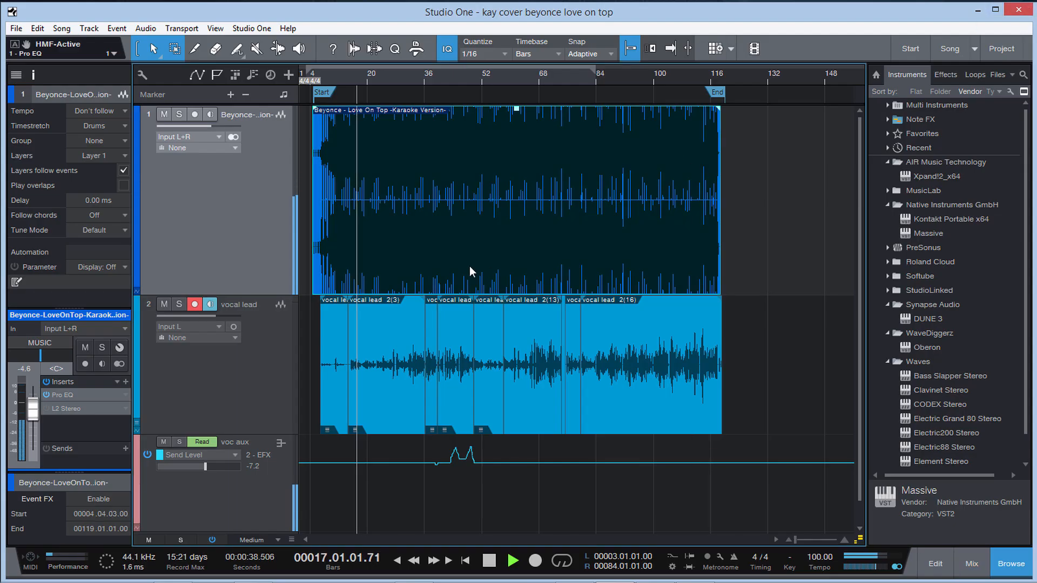
Select the first vocal lead event and restart playback from bar 8.
left_click(332, 397)
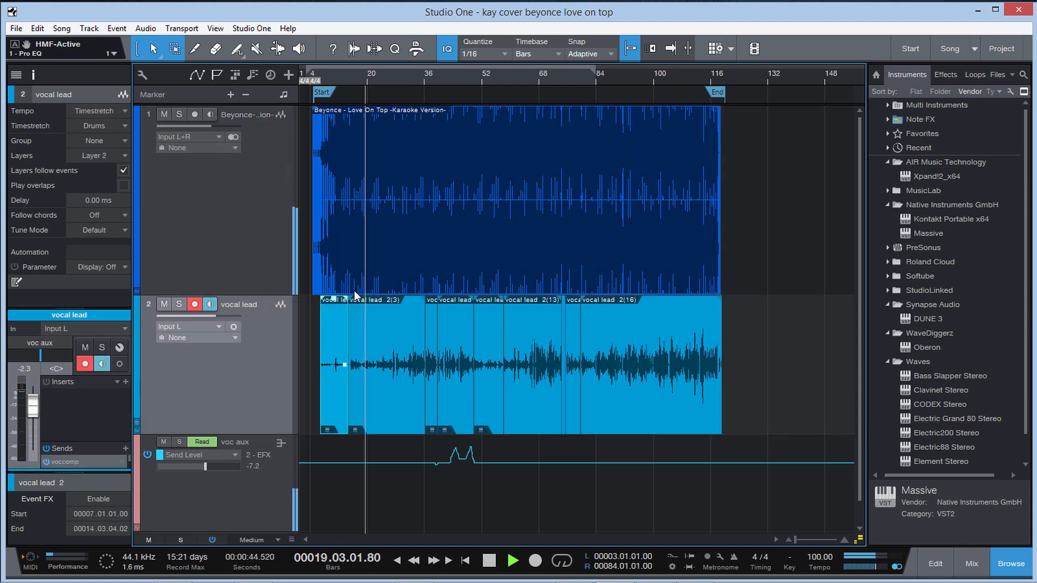
key("space")
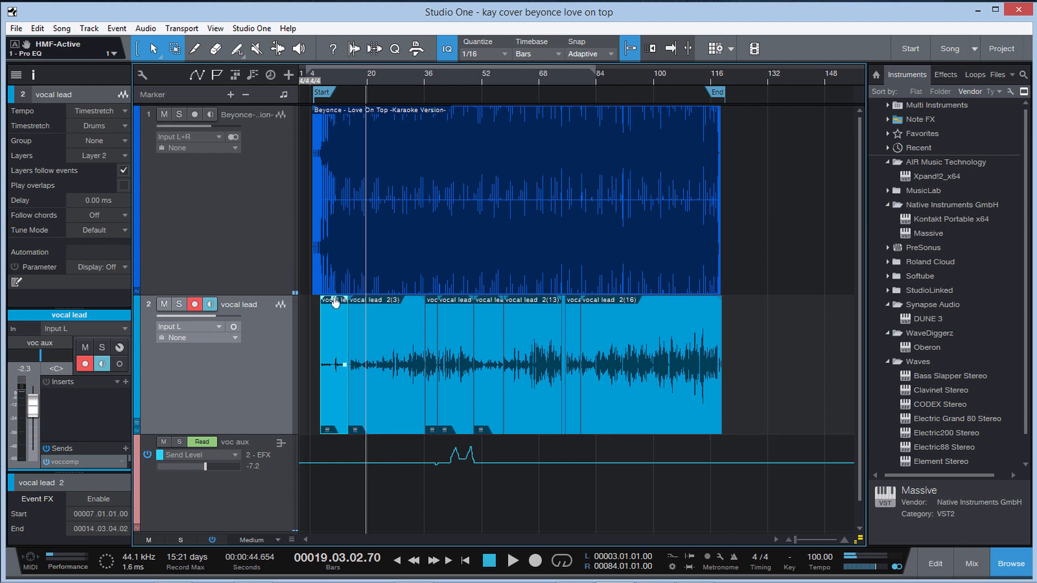
left_click(323, 76)
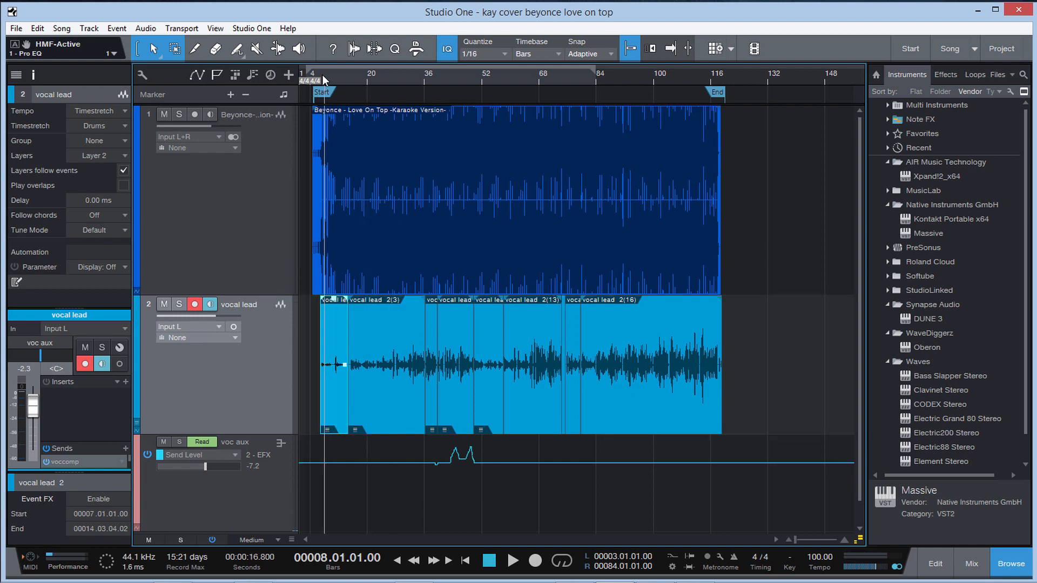
key("space")
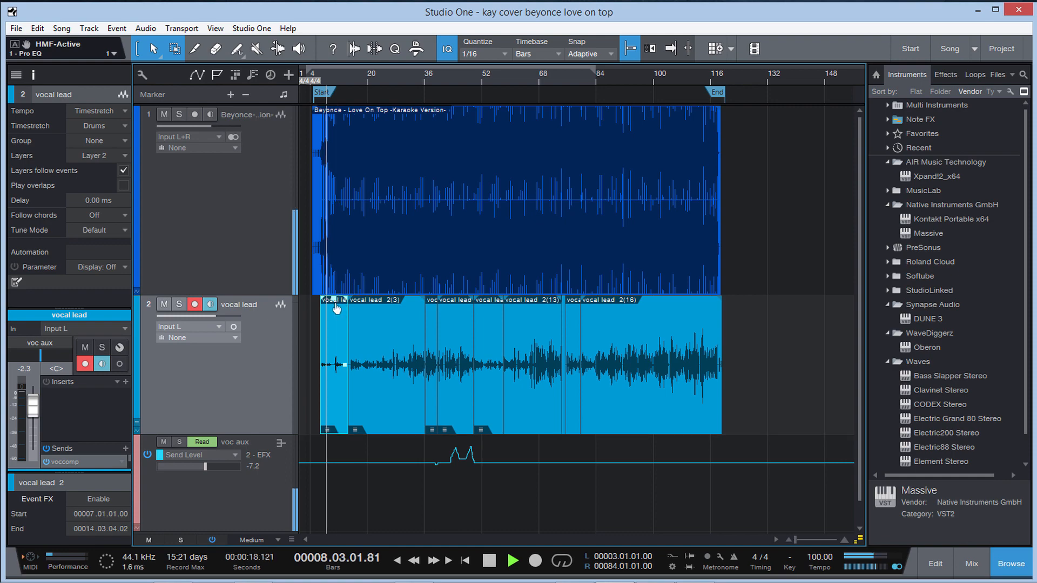
Reopen the console during playback and select the EFX channel among the effect returns.
left_click(968, 557)
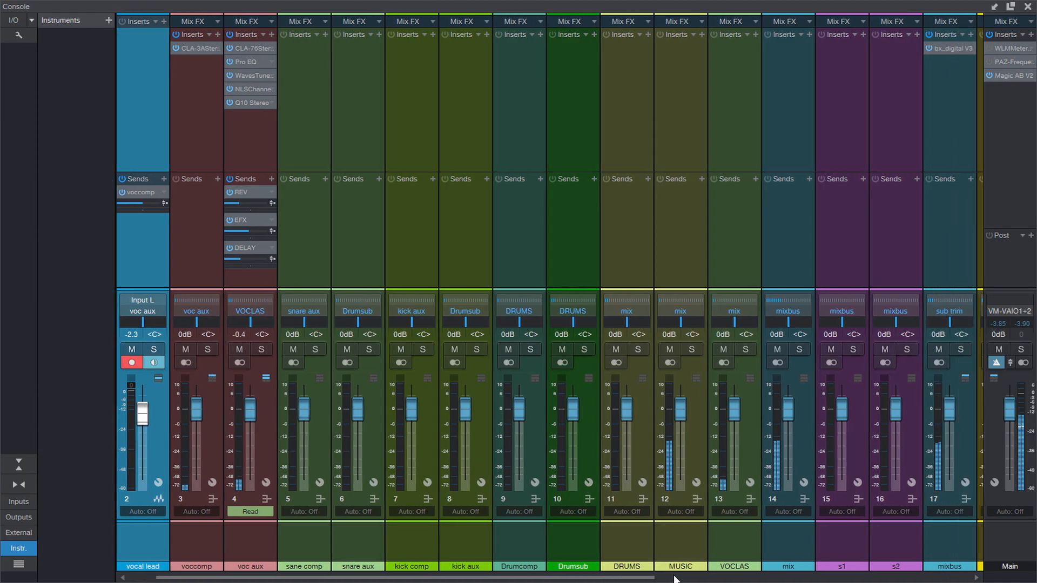
left_click_drag(674, 576, 791, 575)
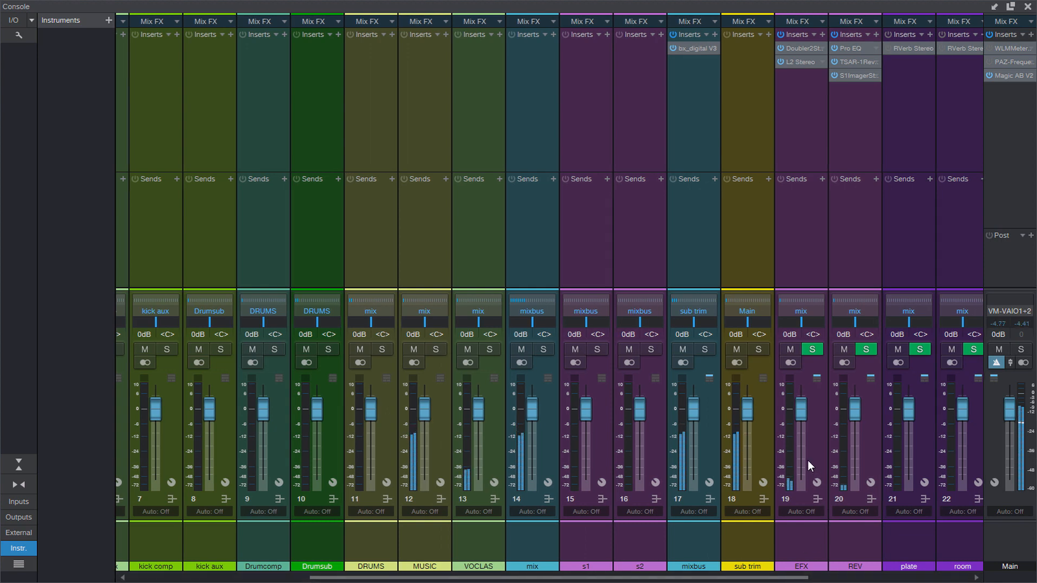
left_click(812, 451)
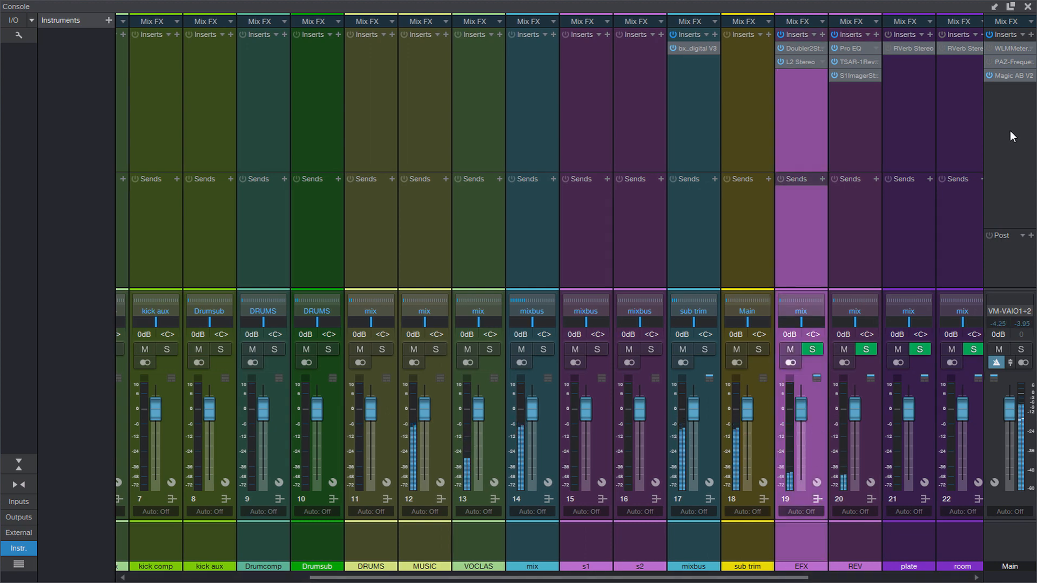
Review the settings of the bx_digital V3 equalizer inserted on the mixbus channel.
left_click_drag(794, 578, 1014, 582)
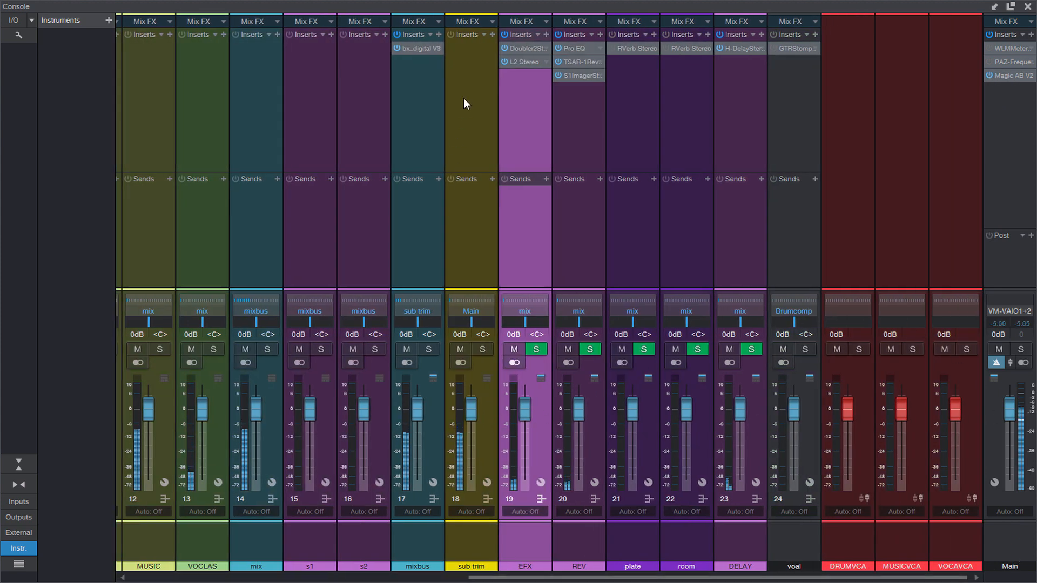
left_click(425, 48)
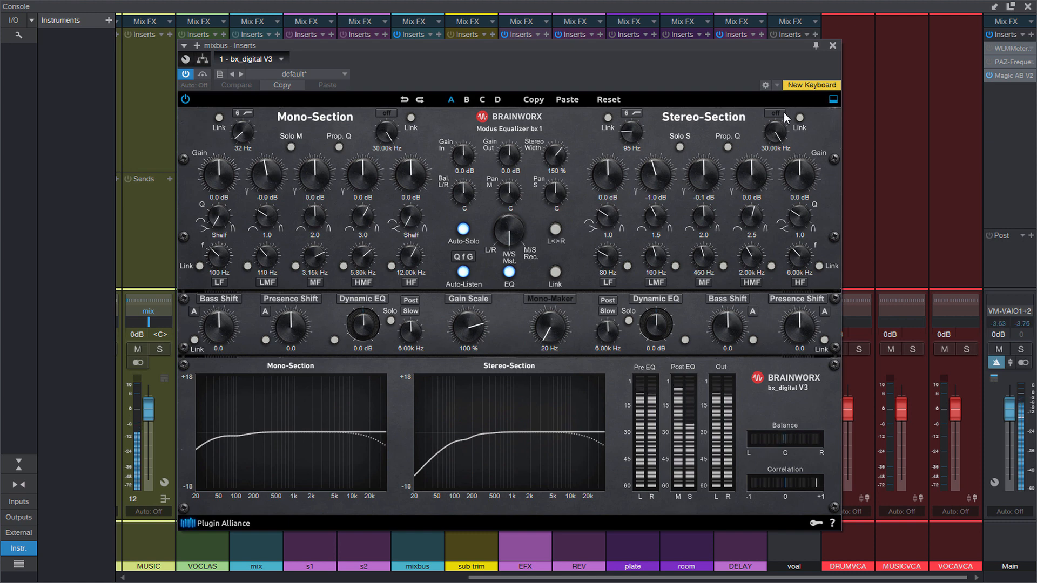
left_click(832, 46)
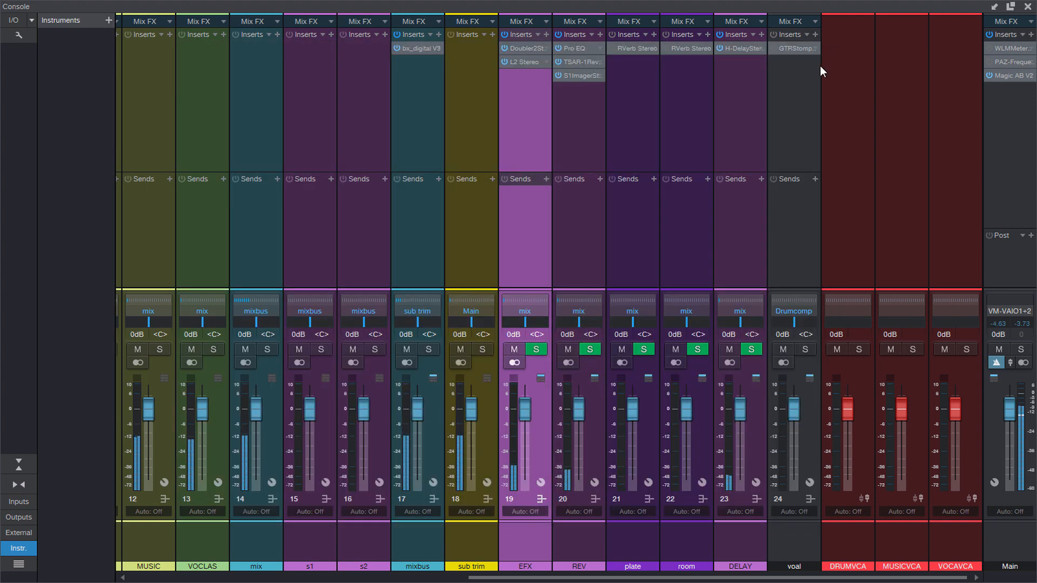
Turn off Auto-Listen in the mixbus bx_digital V3 and set the Stereo-Section's LMF gain to -1.4 dB and MF gain to -1.2 dB.
left_click(424, 47)
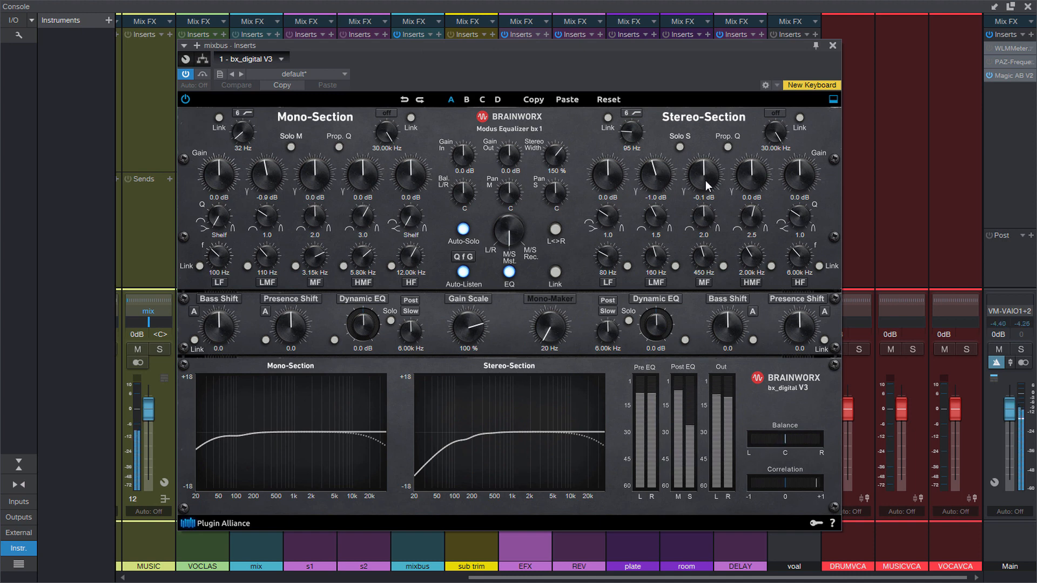
left_click(463, 272)
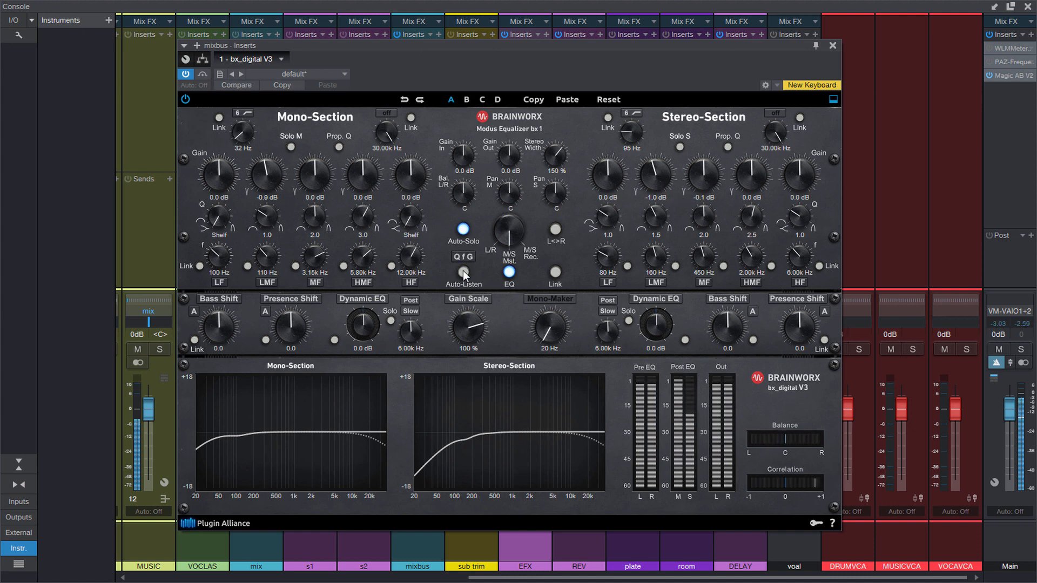
left_click_drag(658, 177, 658, 180)
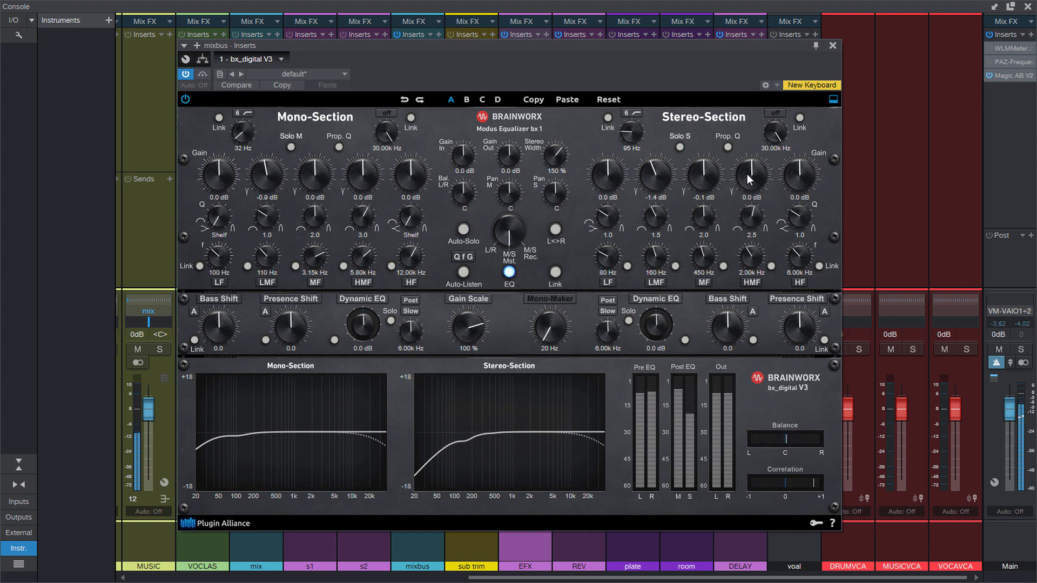
left_click_drag(711, 184, 712, 191)
Set the mixbus equalizer's Mono-Section LMF gain to -1.4 dB and its high-pass filter to 33 Hz.
left_click_drag(270, 174, 274, 177)
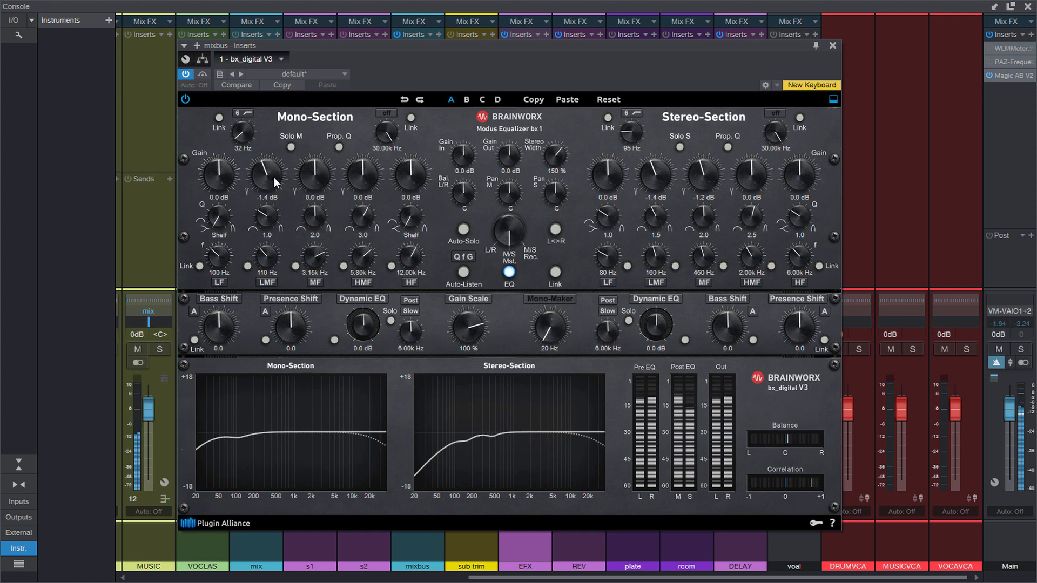
left_click_drag(249, 131, 249, 131)
left_click(832, 46)
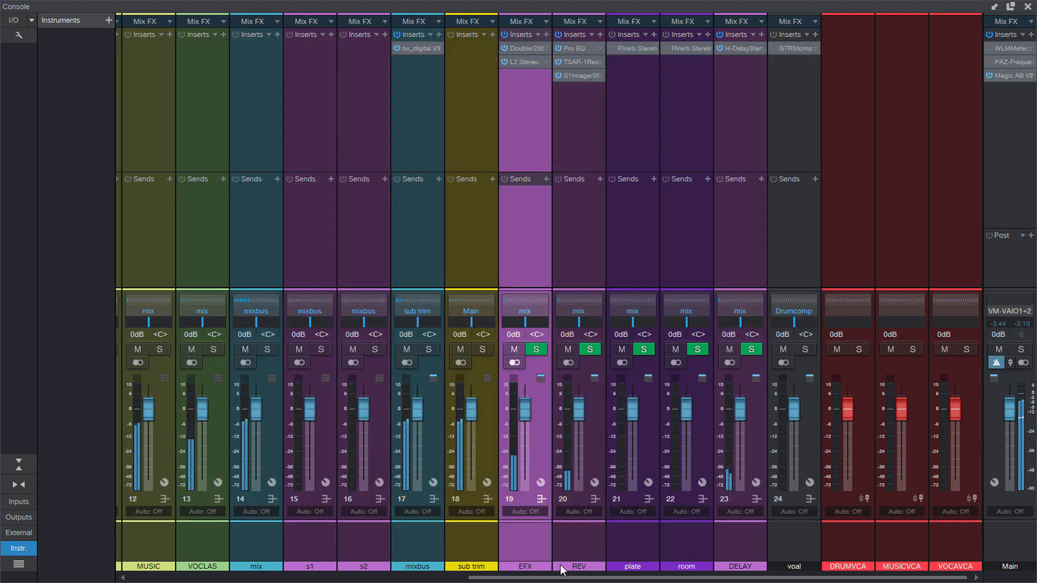
Enable the L2 limiter insert on the karaoke music track and return to the arrangement.
left_click_drag(557, 578, 167, 535)
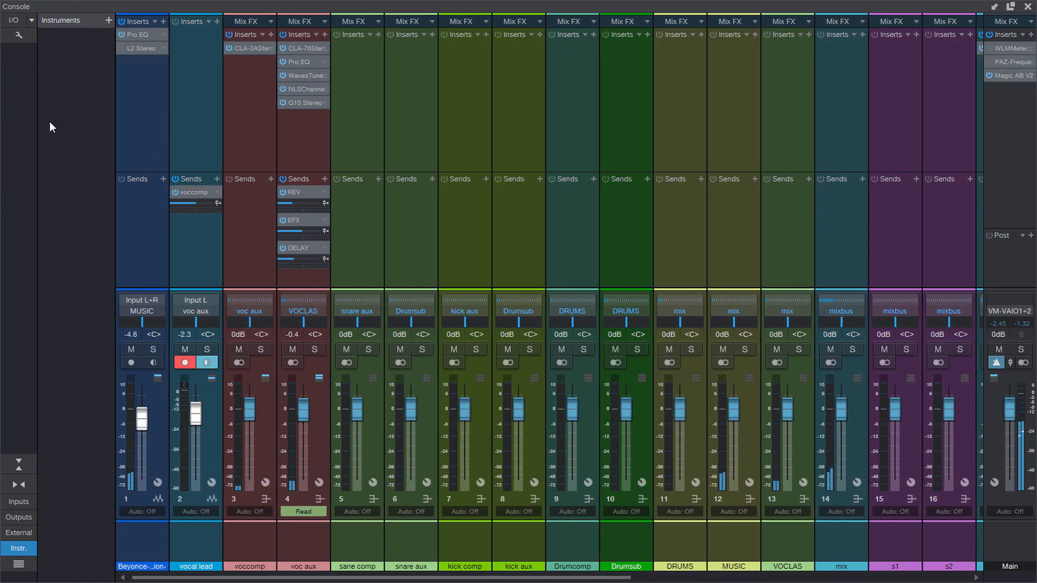
left_click(140, 48)
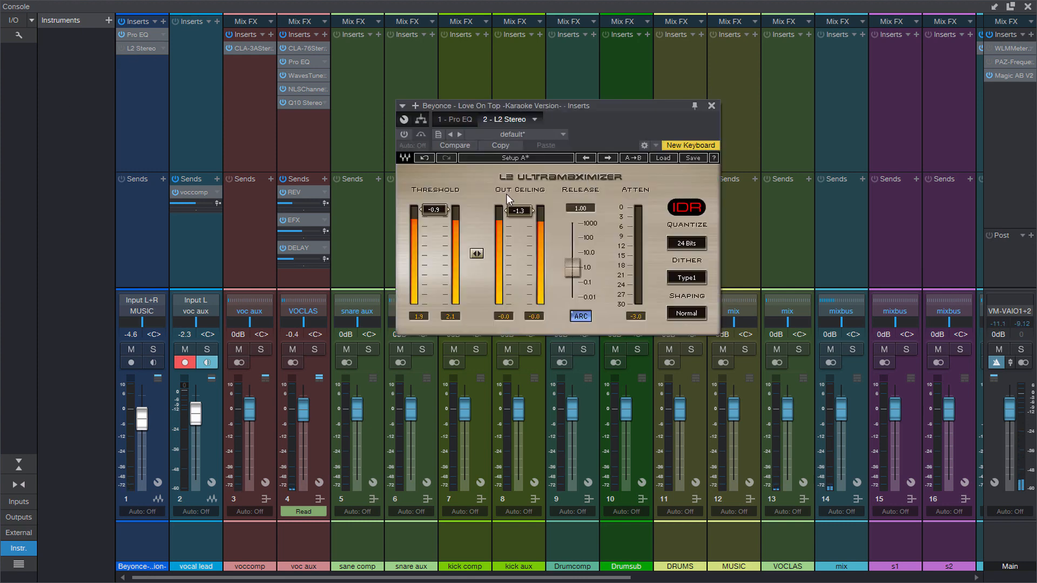
left_click(406, 134)
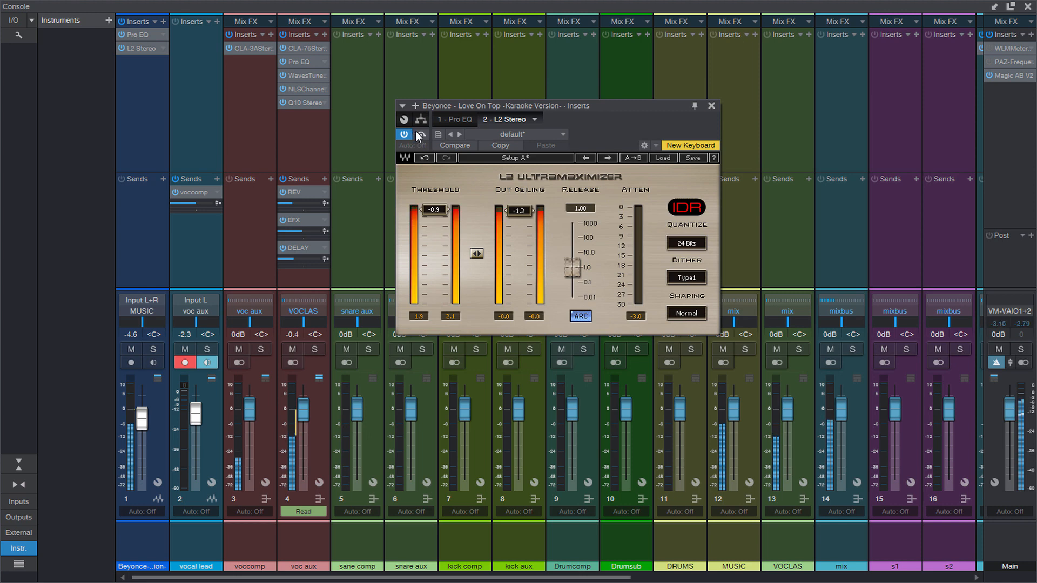
left_click(711, 106)
left_click_drag(620, 578, 866, 578)
left_click(1028, 6)
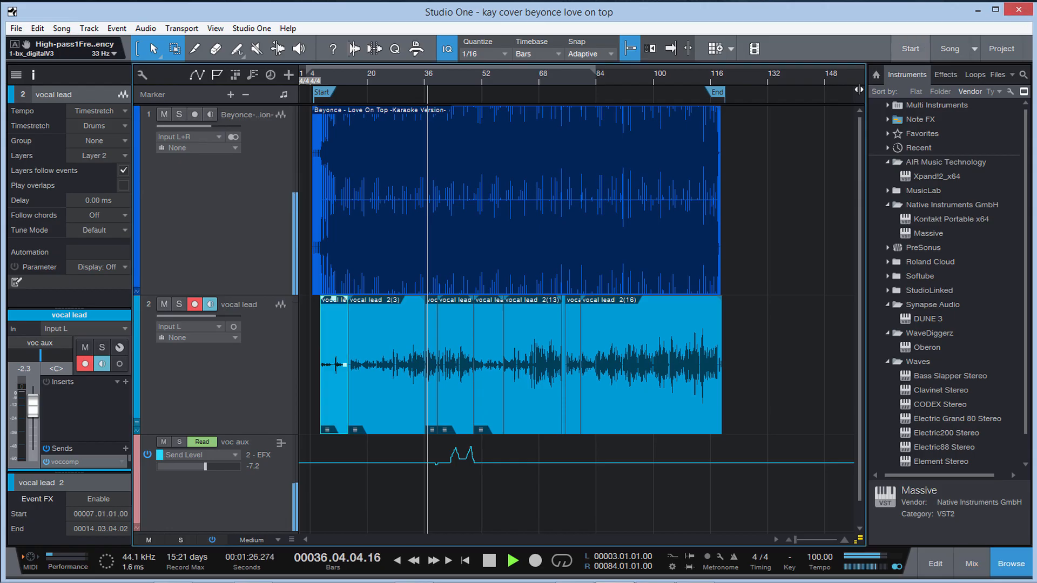
Set the linked threshold and out ceiling of the EFX channel's L2 limiter to -17.6 and open its Doubler2 insert.
left_click(972, 563)
left_click(759, 578)
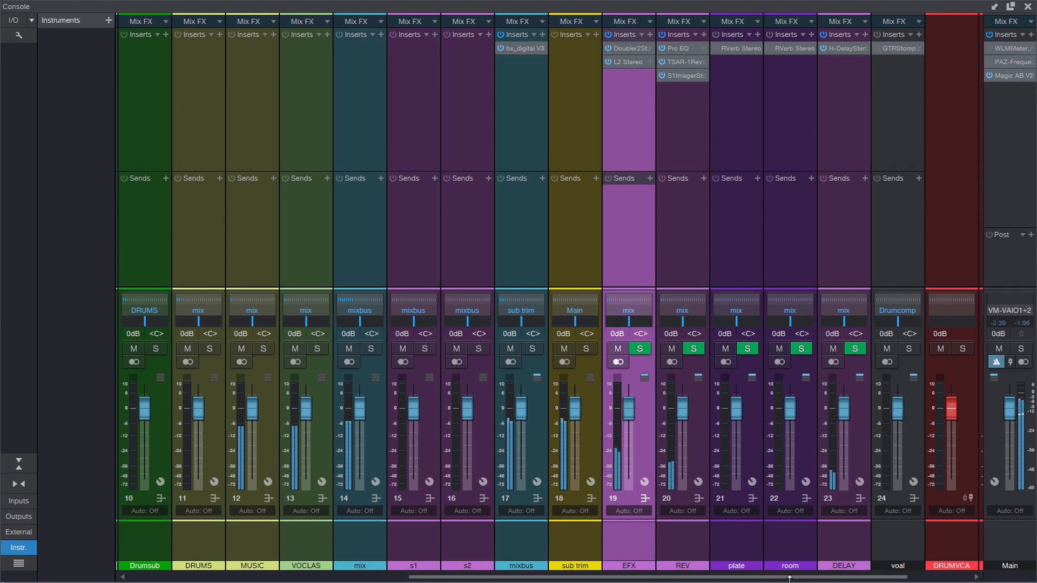
left_click(625, 59)
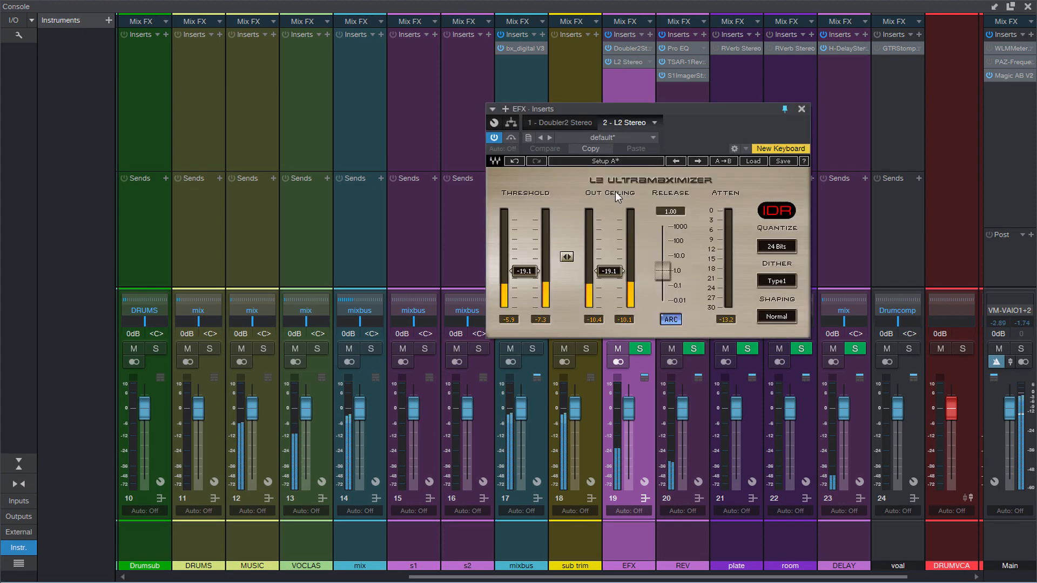
left_click_drag(746, 107, 559, 106)
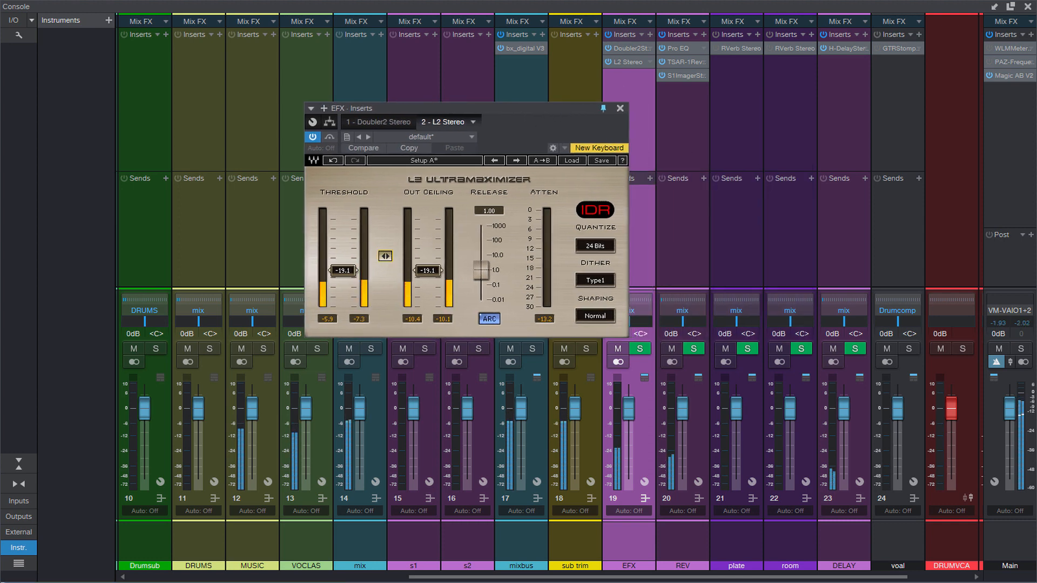
left_click_drag(385, 256, 394, 255)
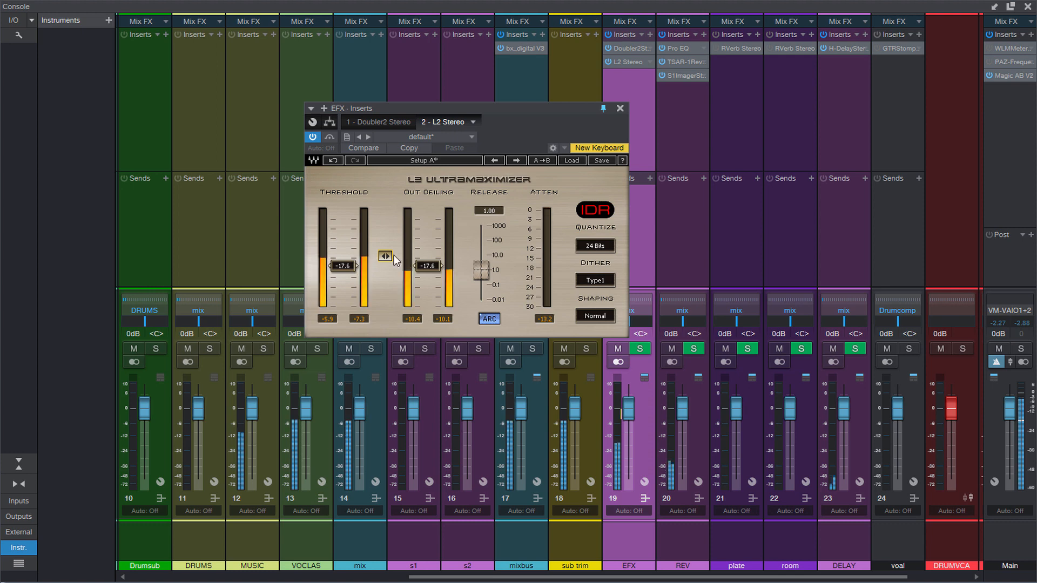
left_click(627, 50)
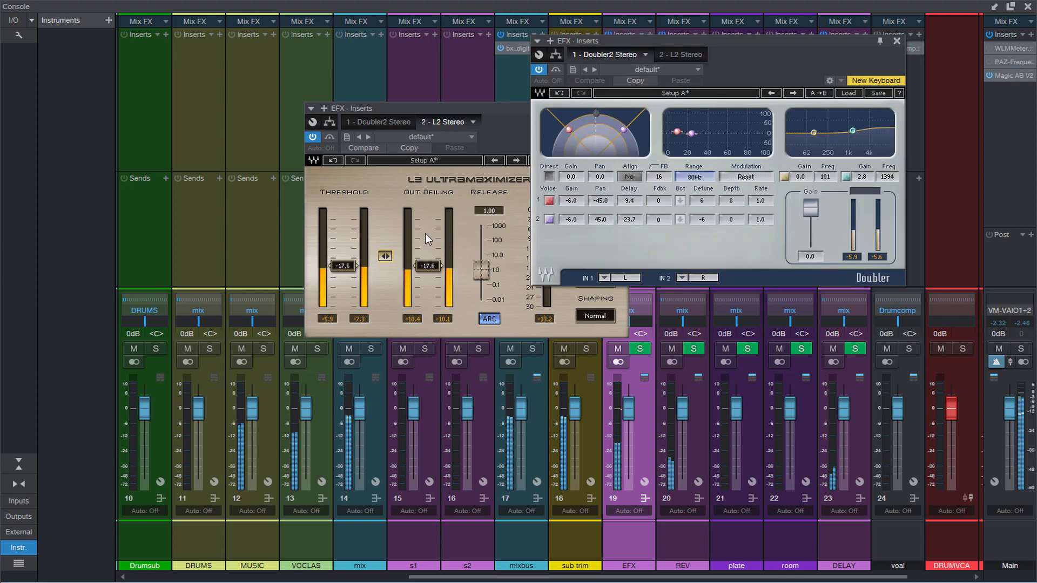
left_click_drag(385, 256, 386, 255)
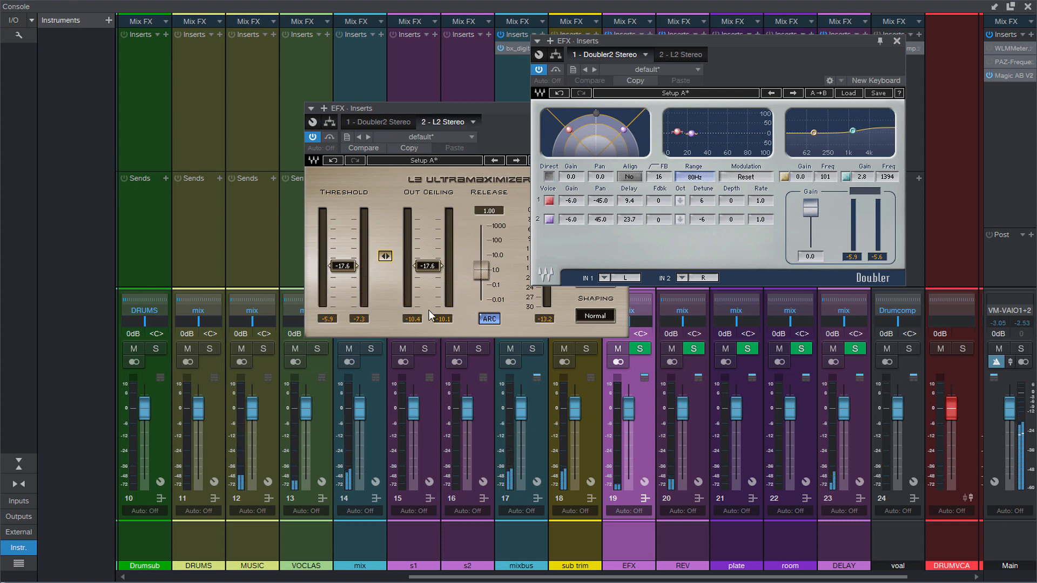
Close the EFX channel's L2 window and play the arrangement from around bar 42.
left_click_drag(449, 577, 203, 547)
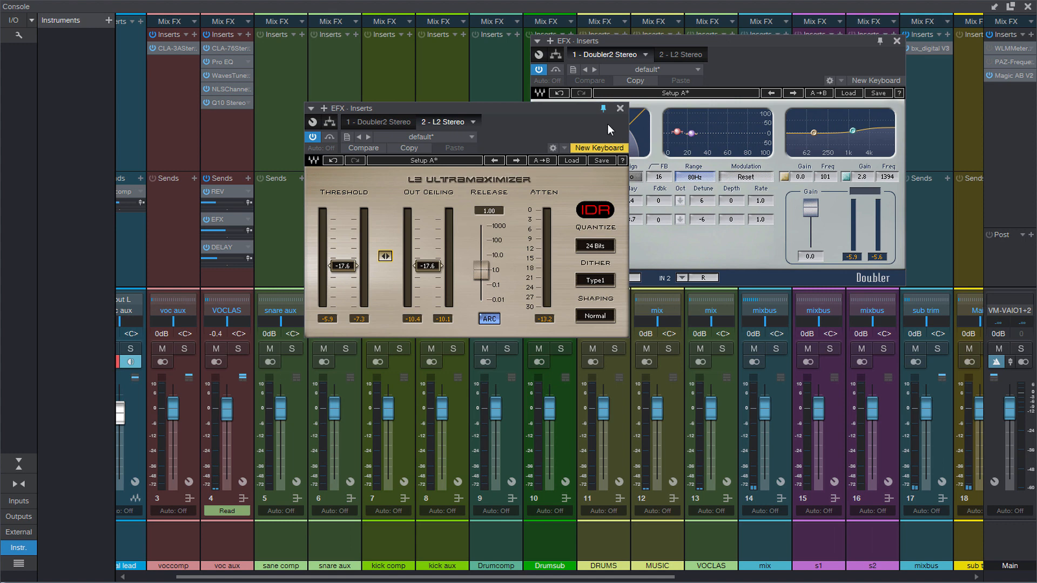
left_click(620, 109)
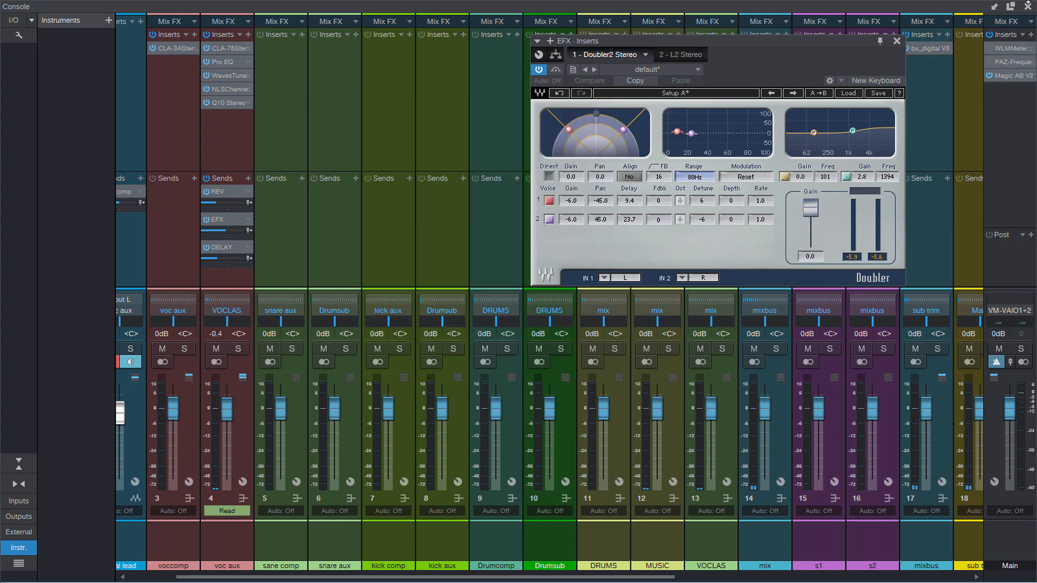
left_click(995, 7)
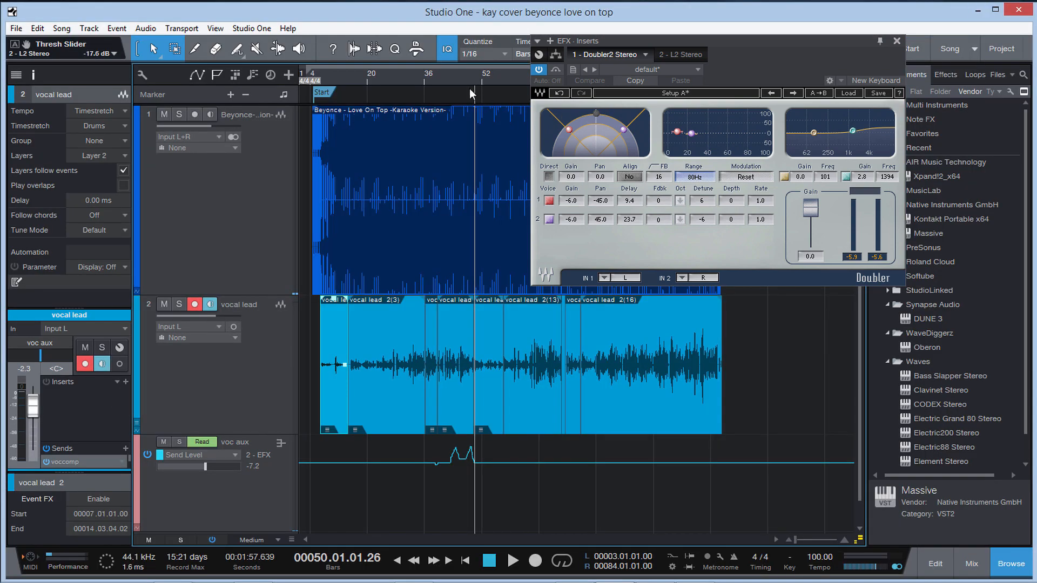
left_click(445, 73)
key("space")
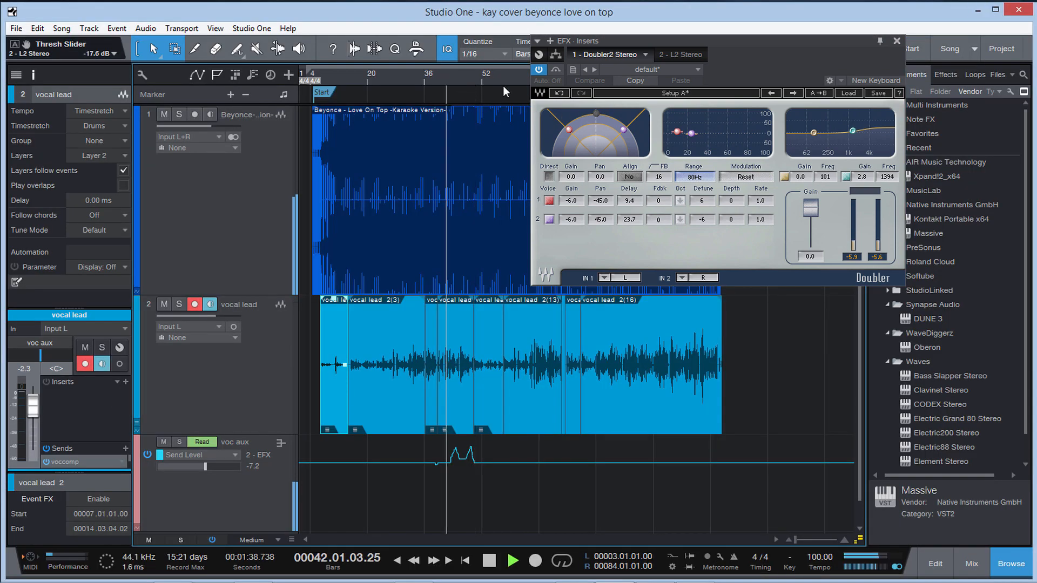
Examine the EFX send level on the voc aux channel in the console during playback, and return to the arrangement.
left_click(973, 564)
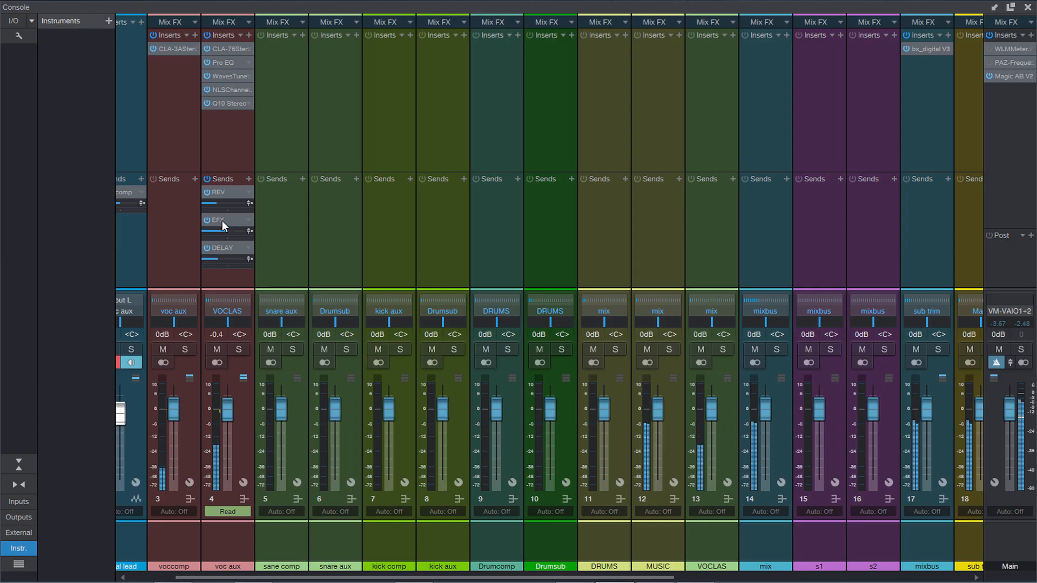
left_click_drag(210, 229, 217, 231)
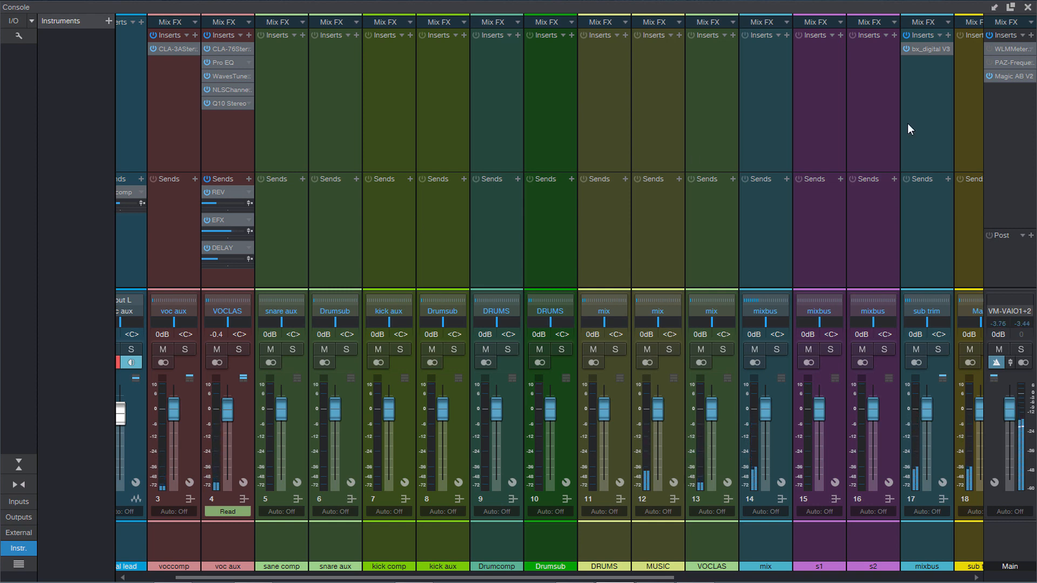
left_click(1028, 7)
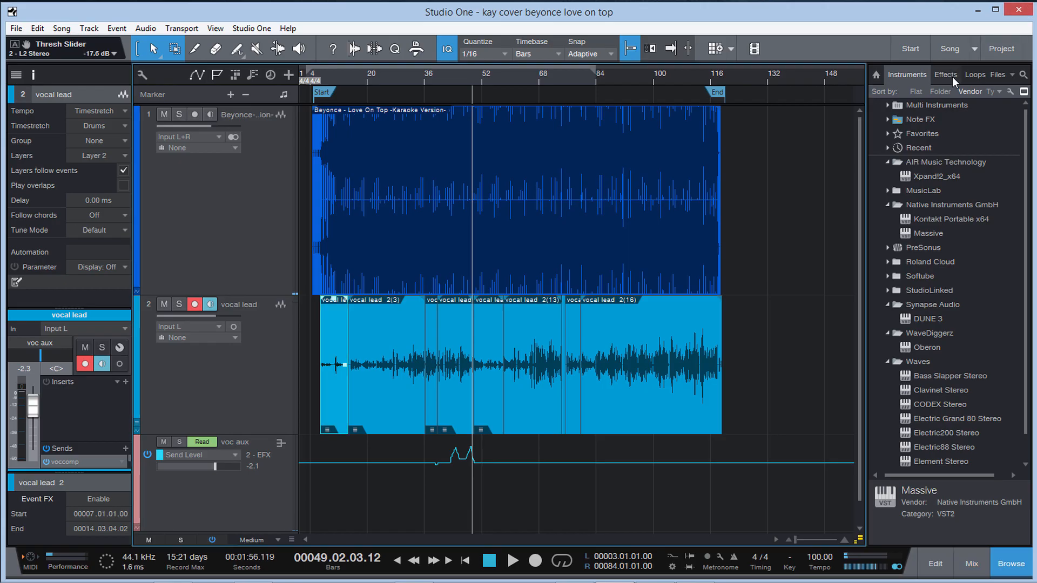